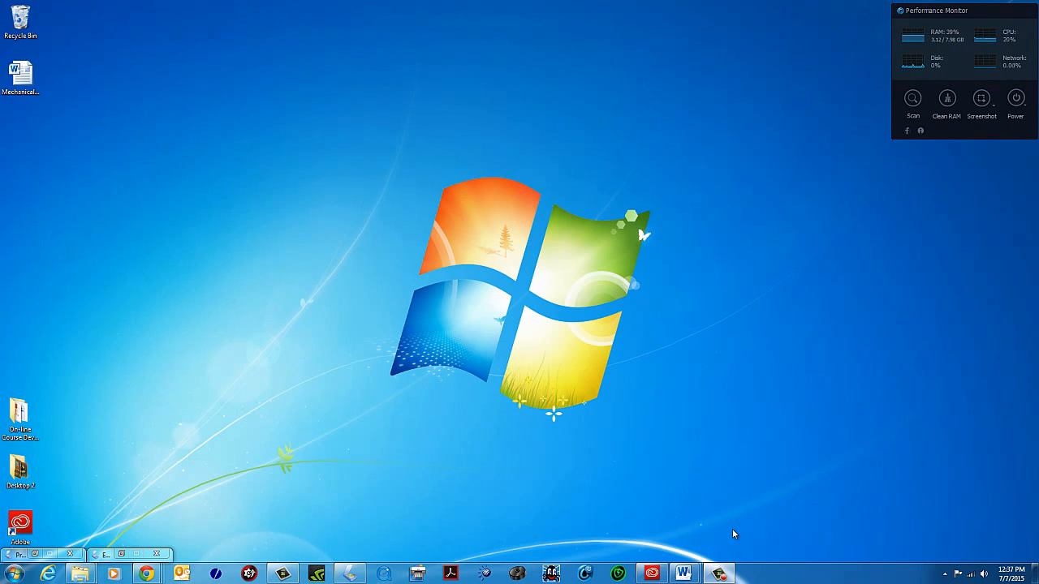
Launch Adobe Photoshop CC 2015 and close its Welcome screen.
{"action": "left_click", "coordinate": [15, 577]}
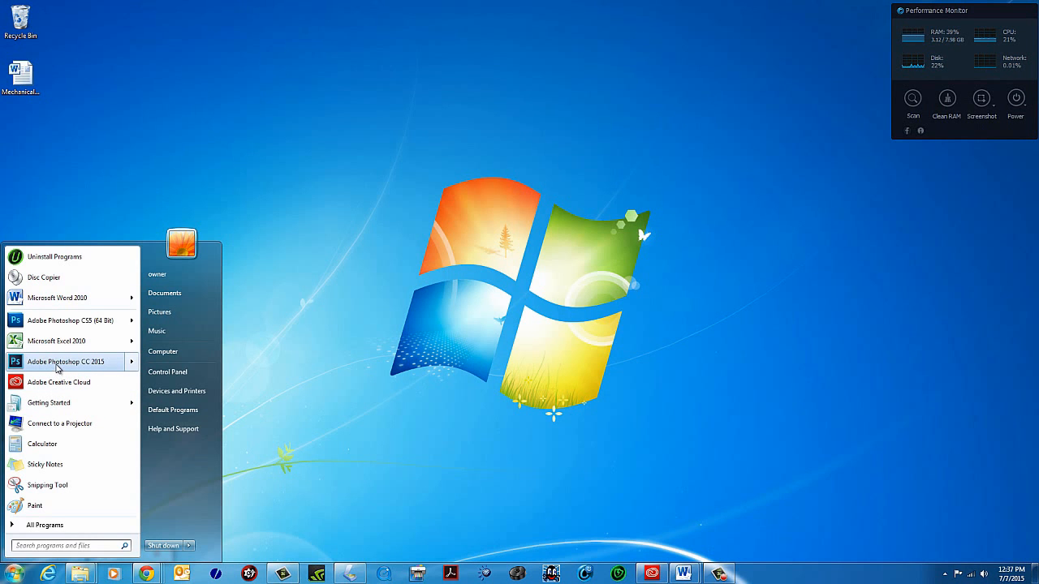
{"action": "mouse_move", "coordinate": [56, 368]}
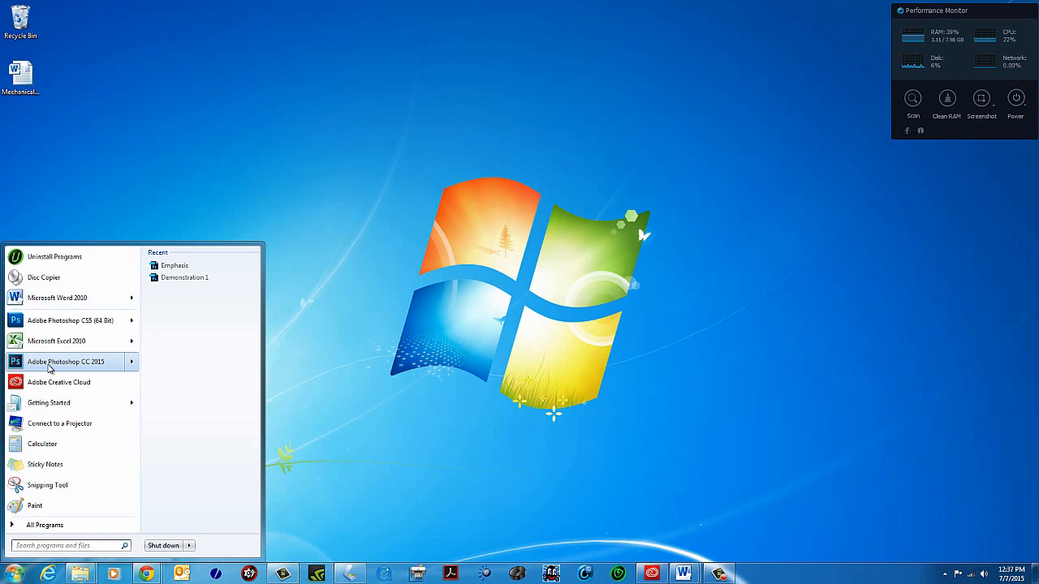
{"action": "left_click", "coordinate": [49, 365]}
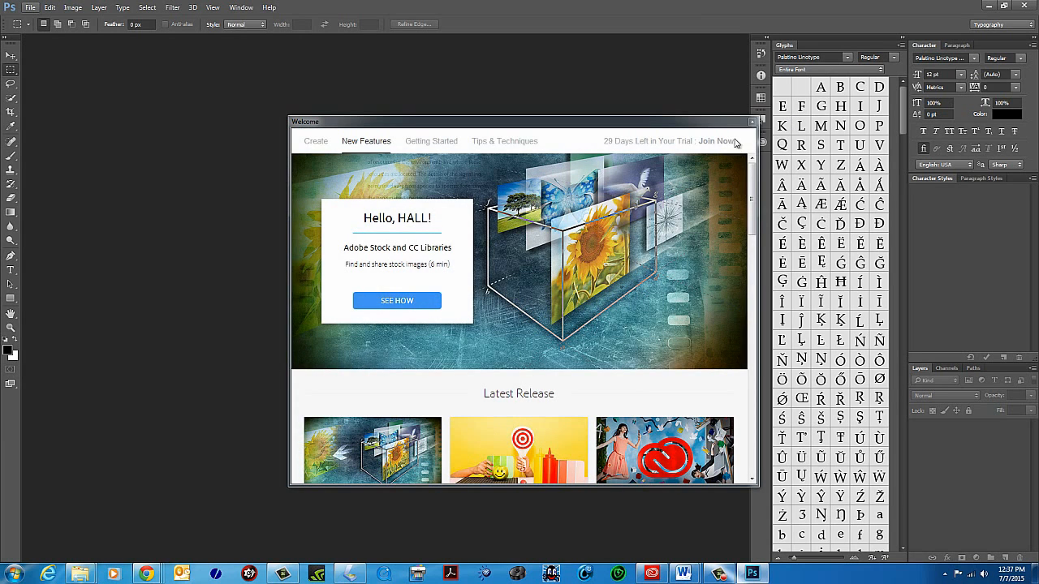
{"action": "left_click", "coordinate": [407, 302]}
{"action": "left_click", "coordinate": [751, 122]}
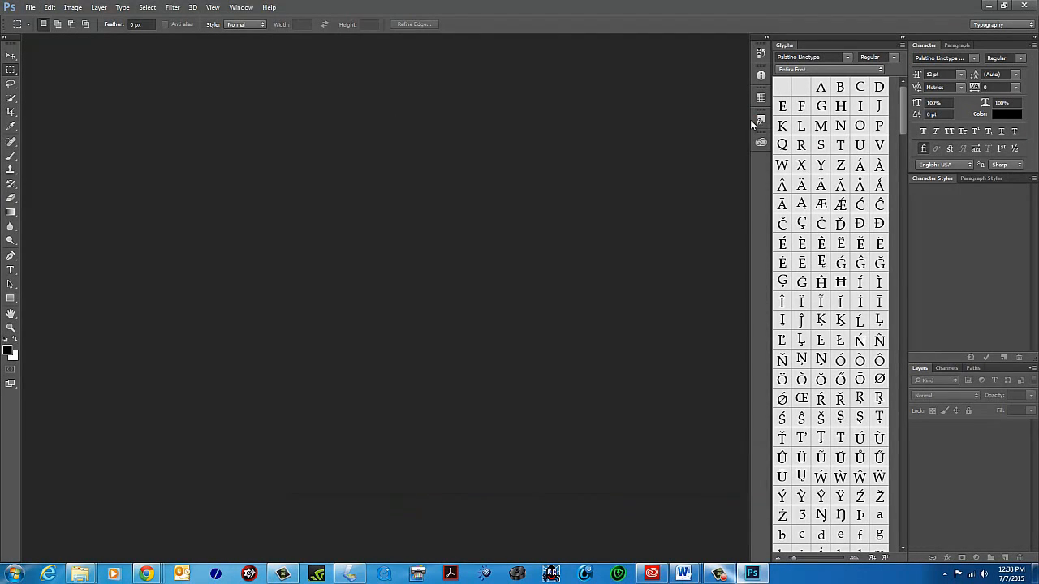
{"action": "left_click", "coordinate": [31, 10]}
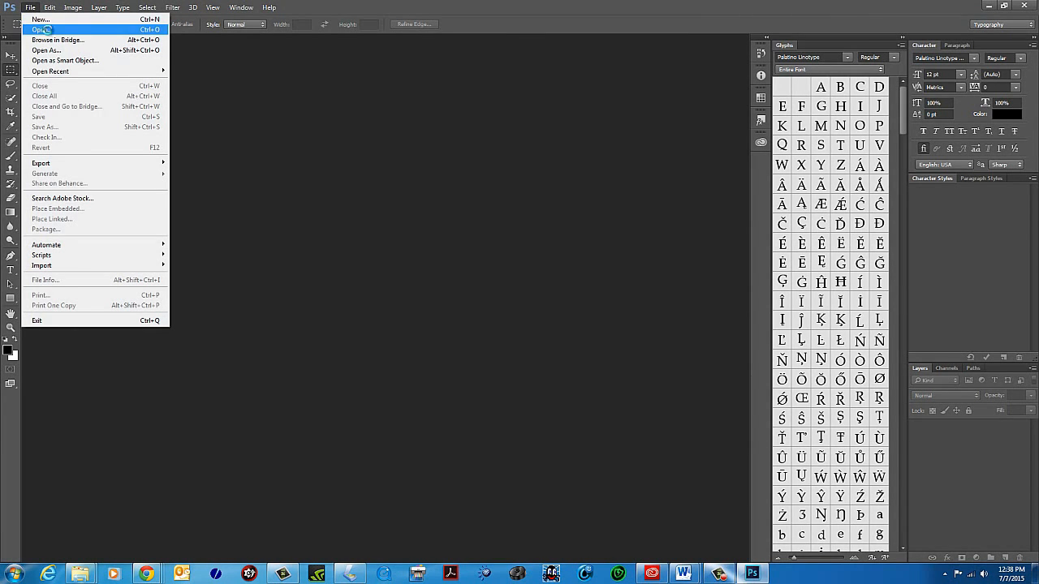
{"action": "left_click", "coordinate": [45, 31]}
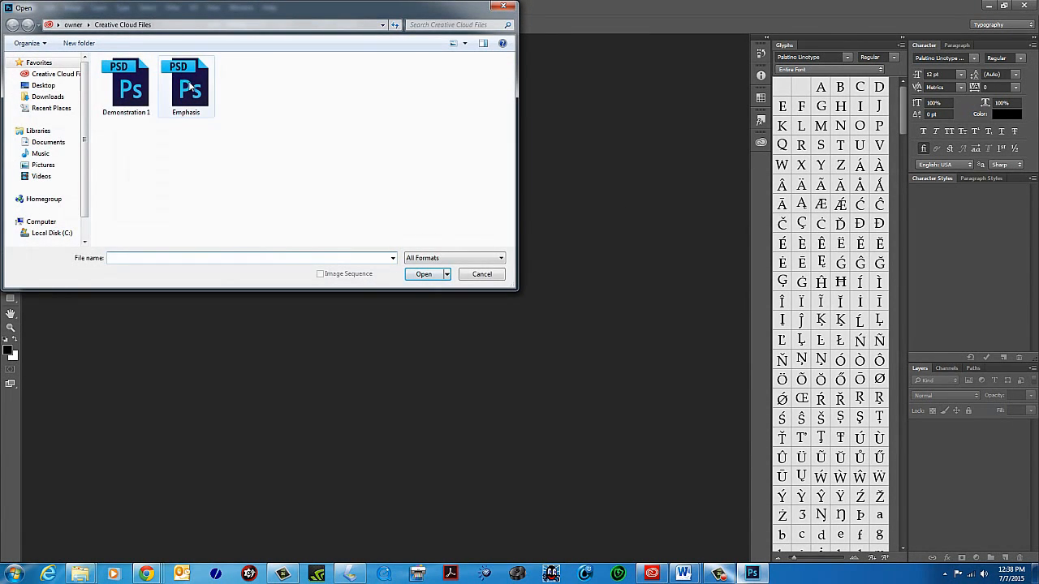
{"action": "double_click", "coordinate": [189, 85]}
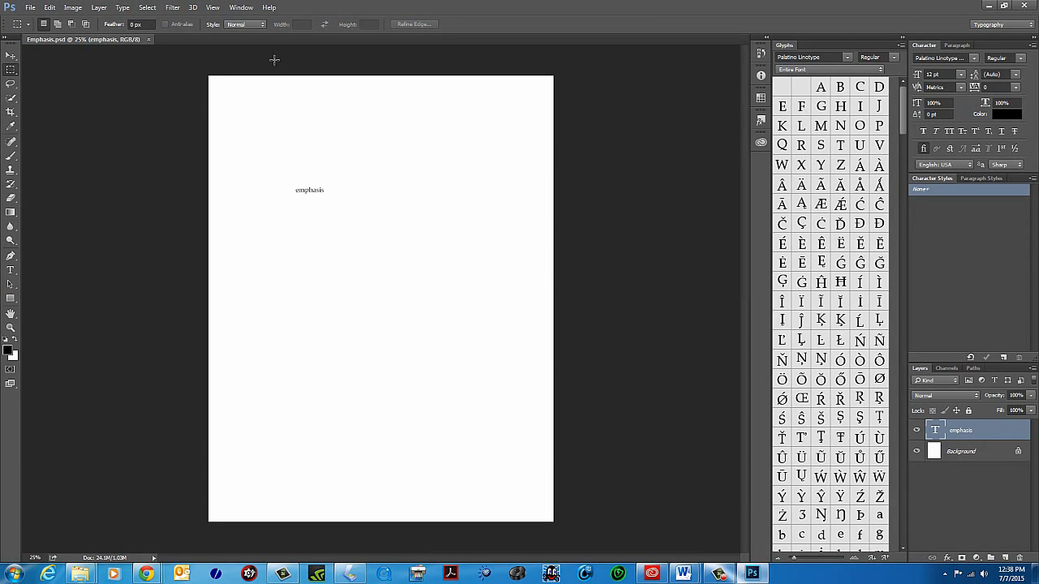
{"action": "left_click", "coordinate": [148, 39]}
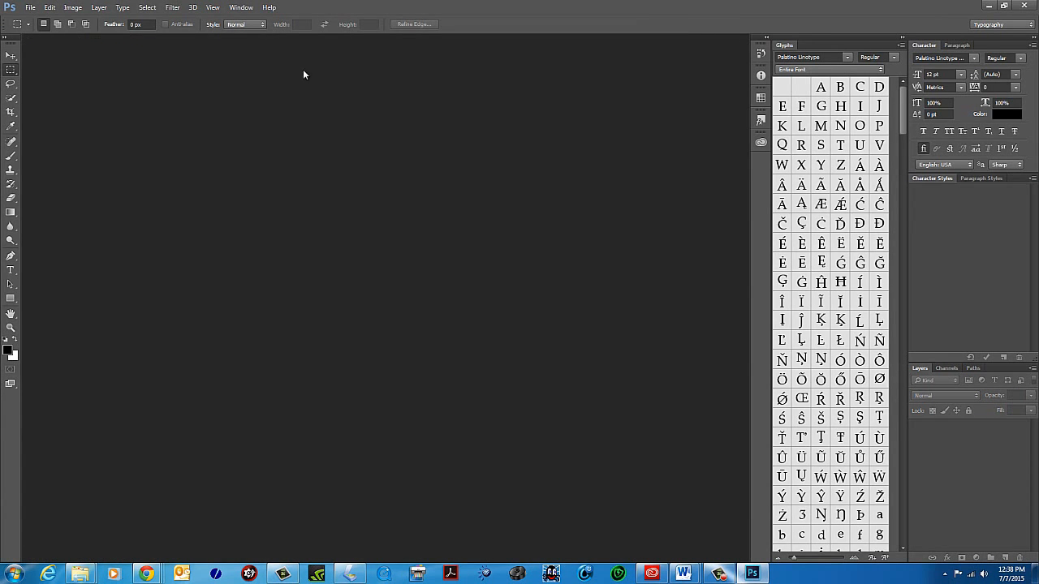
Create a new document 8.5 inches wide and 11 inches high at a resolution of 300 pixels/inch.
{"action": "left_click", "coordinate": [30, 8]}
{"action": "left_click", "coordinate": [36, 24]}
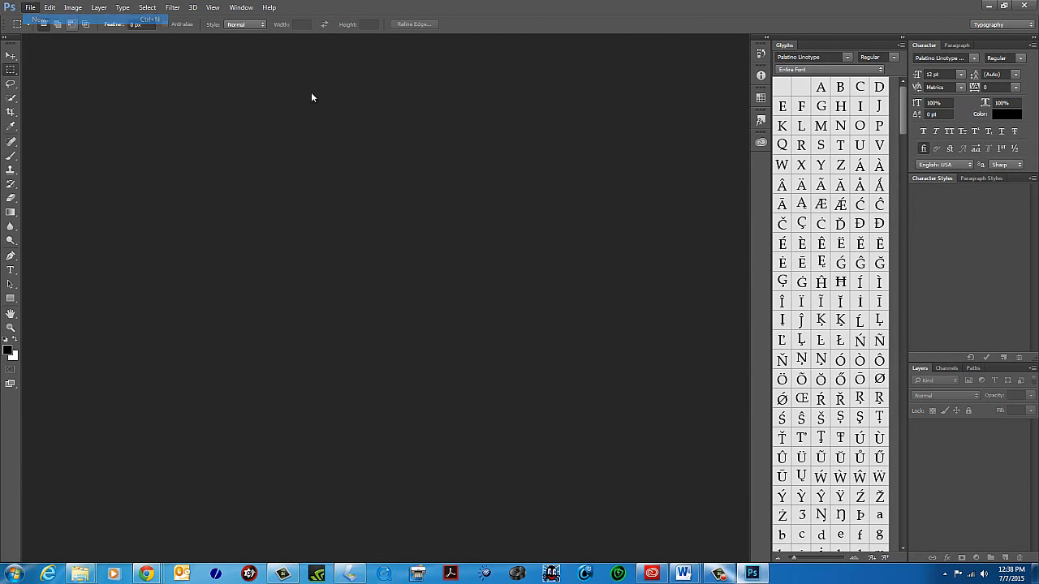
{"action": "left_click", "coordinate": [365, 174]}
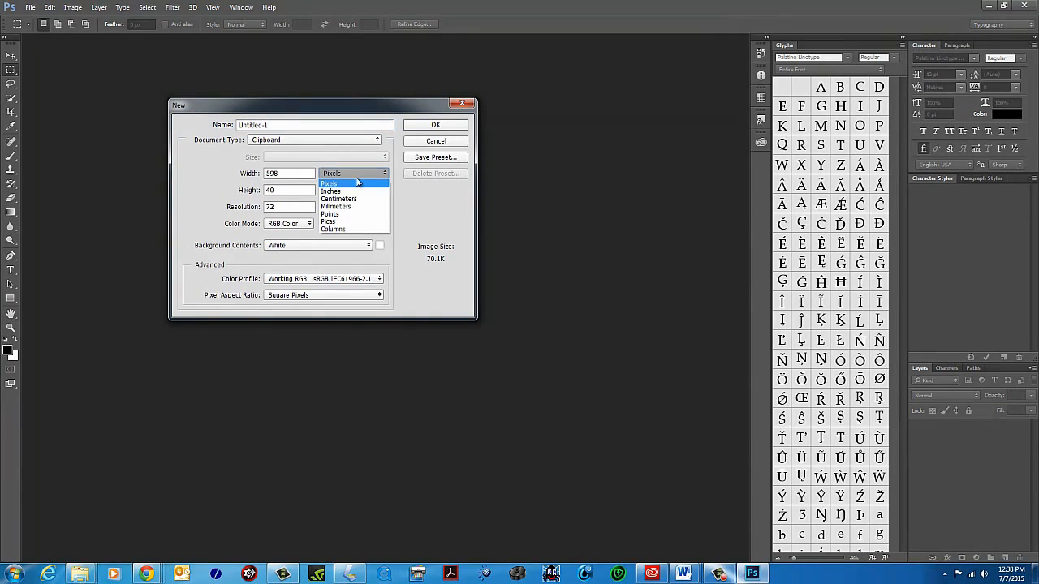
{"action": "left_click", "coordinate": [339, 191]}
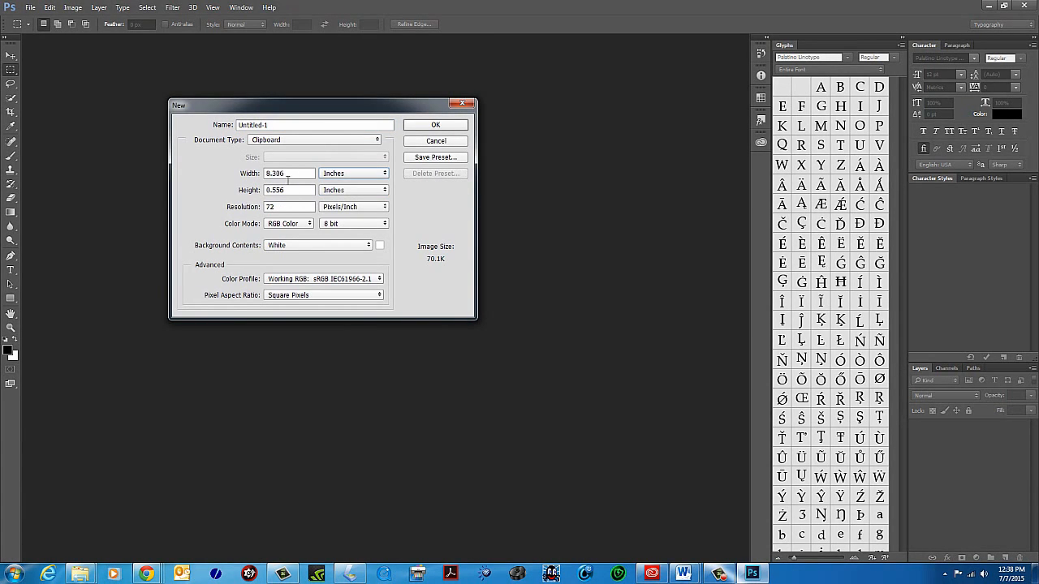
{"action": "double_click", "coordinate": [301, 174]}
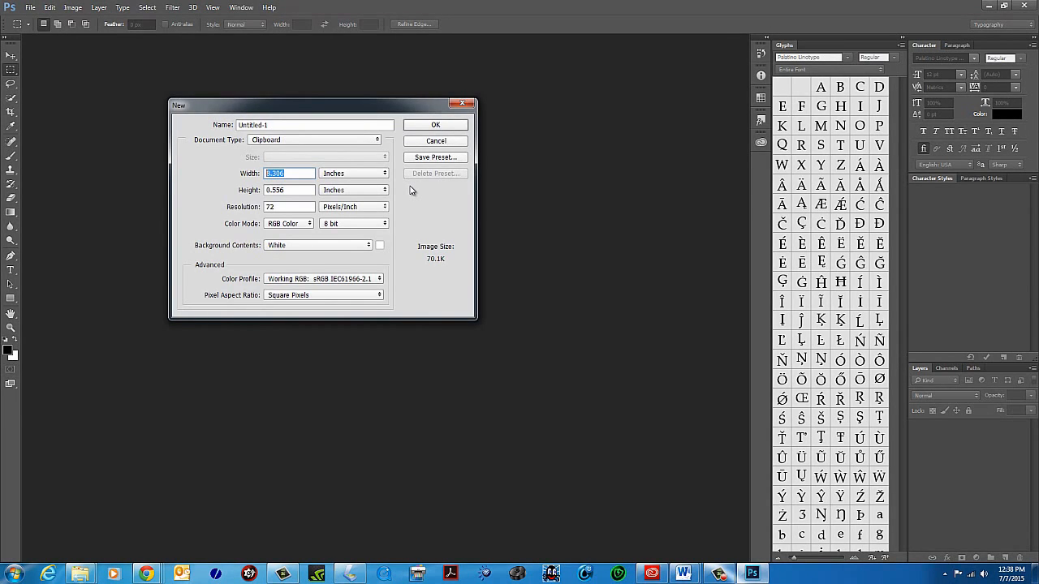
{"action": "type", "text": "8"}
{"action": "type", "text": ".8"}
{"action": "type", "text": "5"}
{"action": "key", "text": "Tab"}
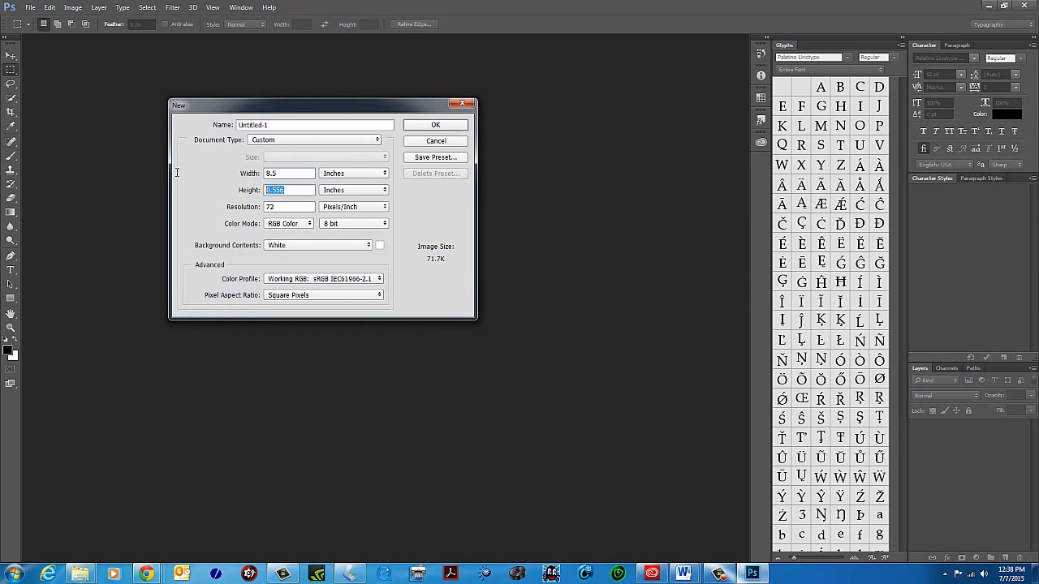
{"action": "type", "text": "11"}
{"action": "key", "text": "Tab"}
{"action": "type", "text": "300"}
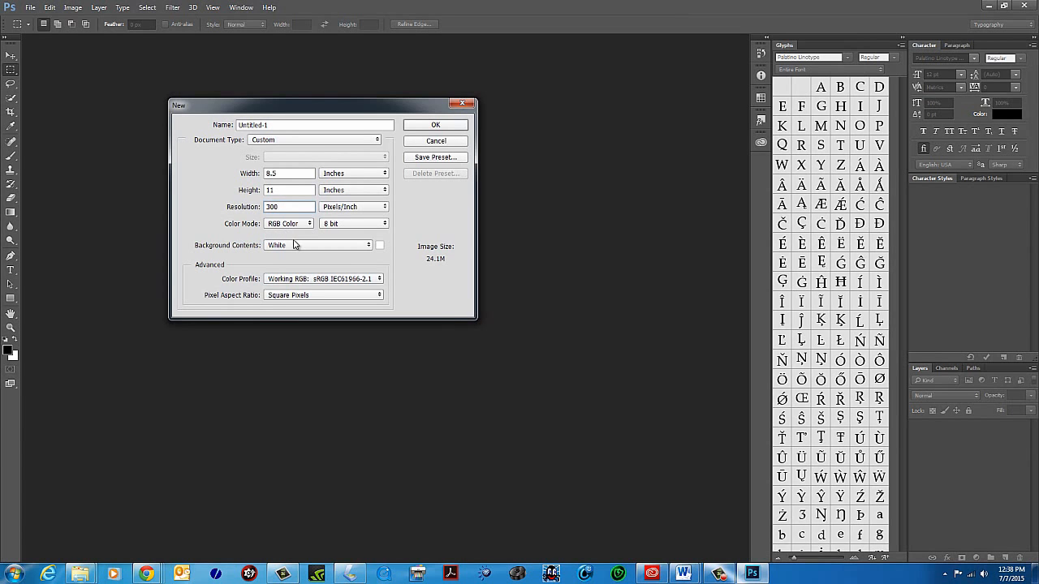
{"action": "left_click", "coordinate": [438, 126]}
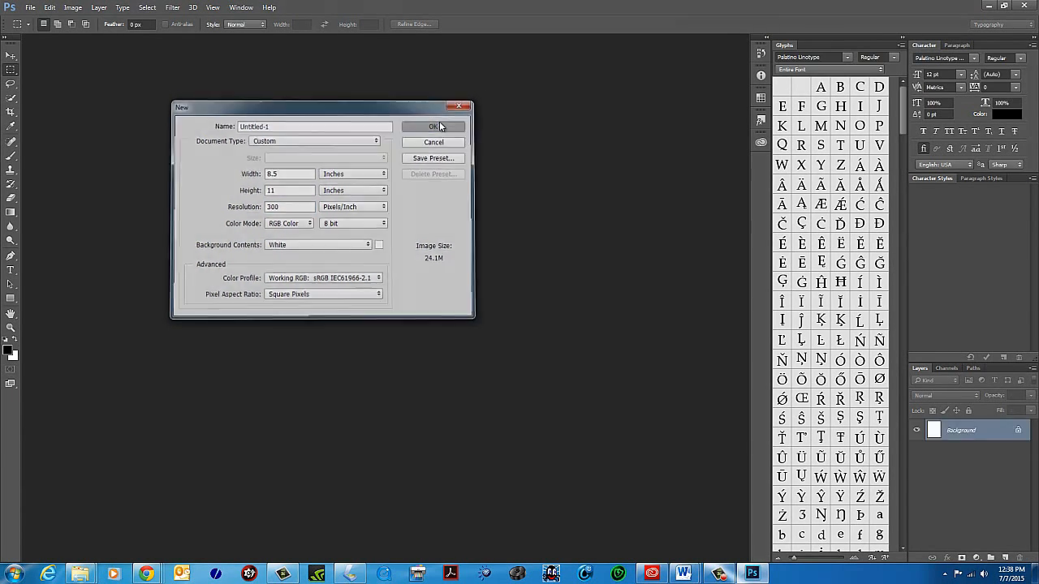
Save the new document as a Photoshop file named Emphasis Design in Creative Cloud Files.
{"action": "left_click", "coordinate": [30, 8]}
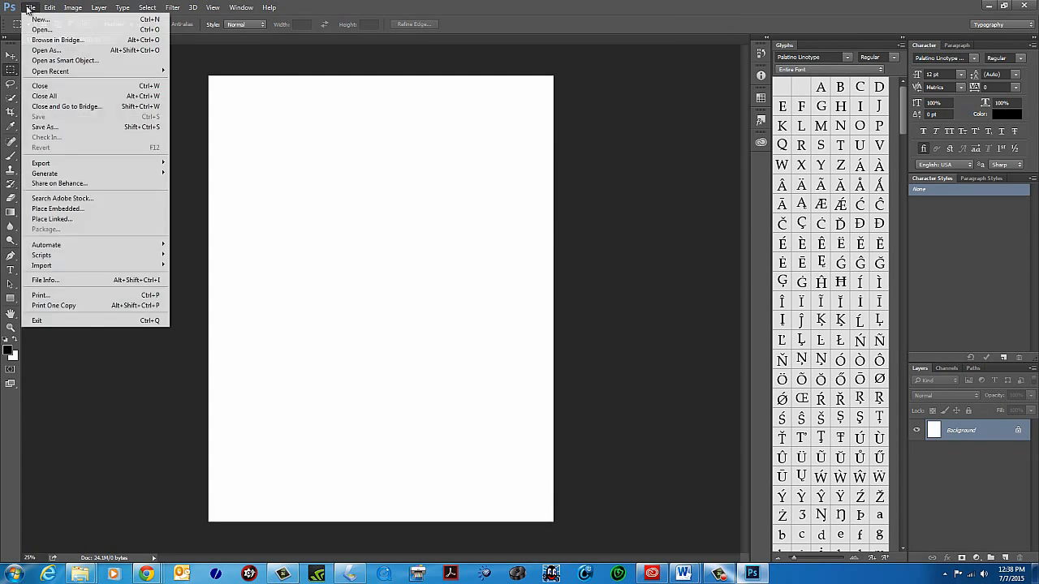
{"action": "left_click", "coordinate": [61, 127]}
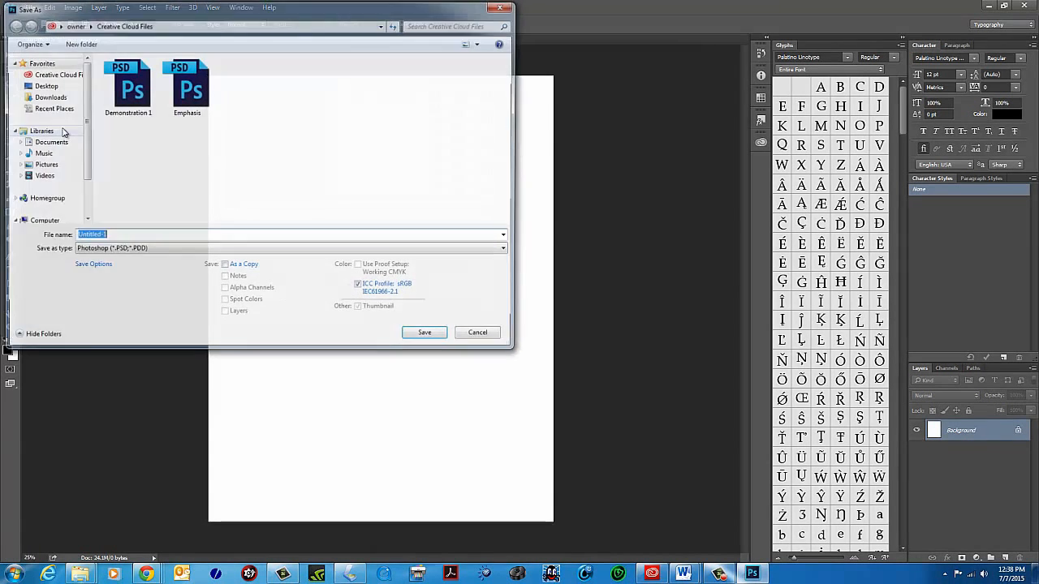
{"action": "type", "text": "Empha"}
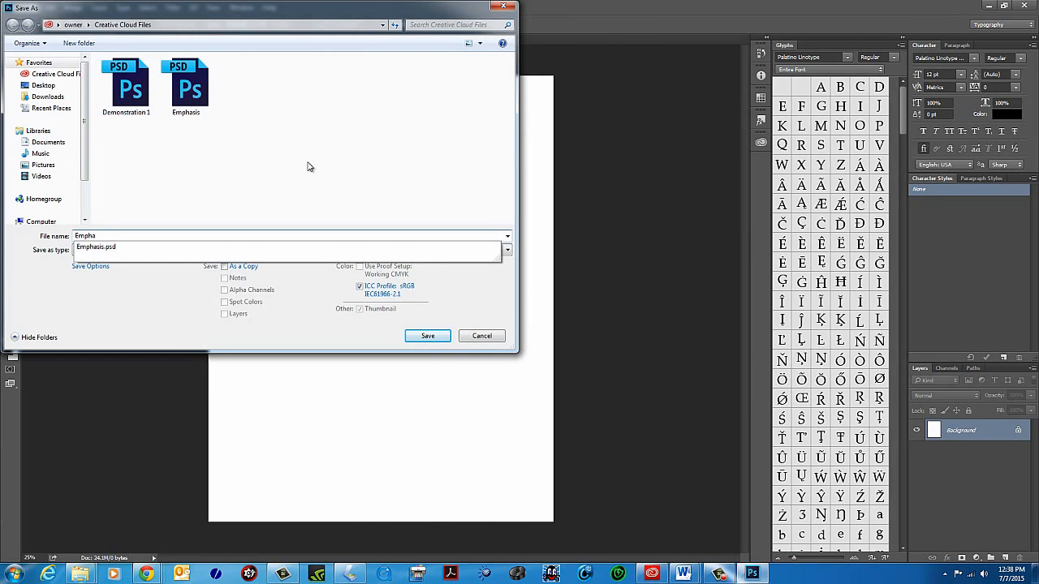
{"action": "type", "text": "sis Design"}
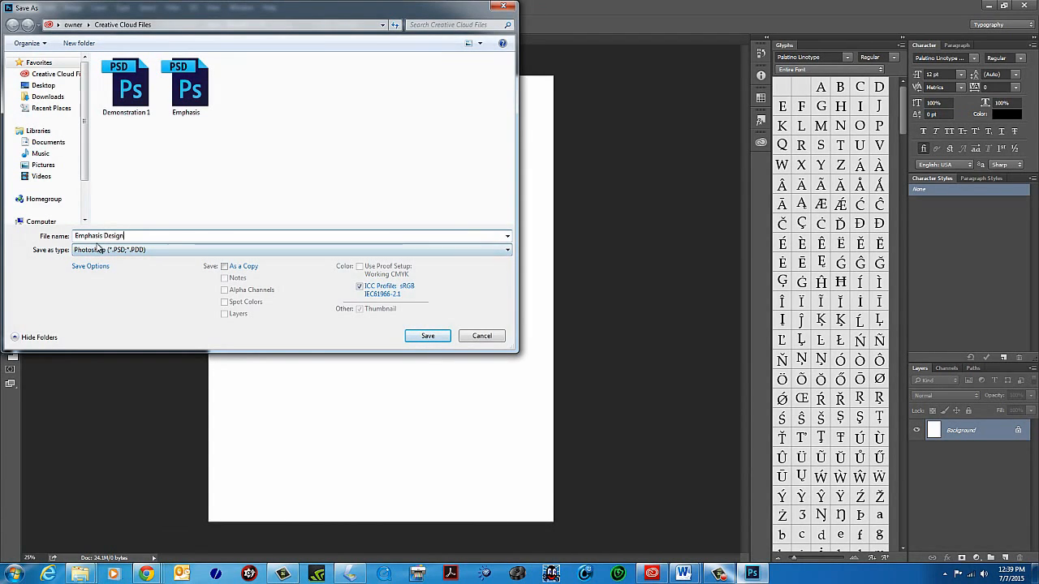
{"action": "left_click", "coordinate": [428, 336]}
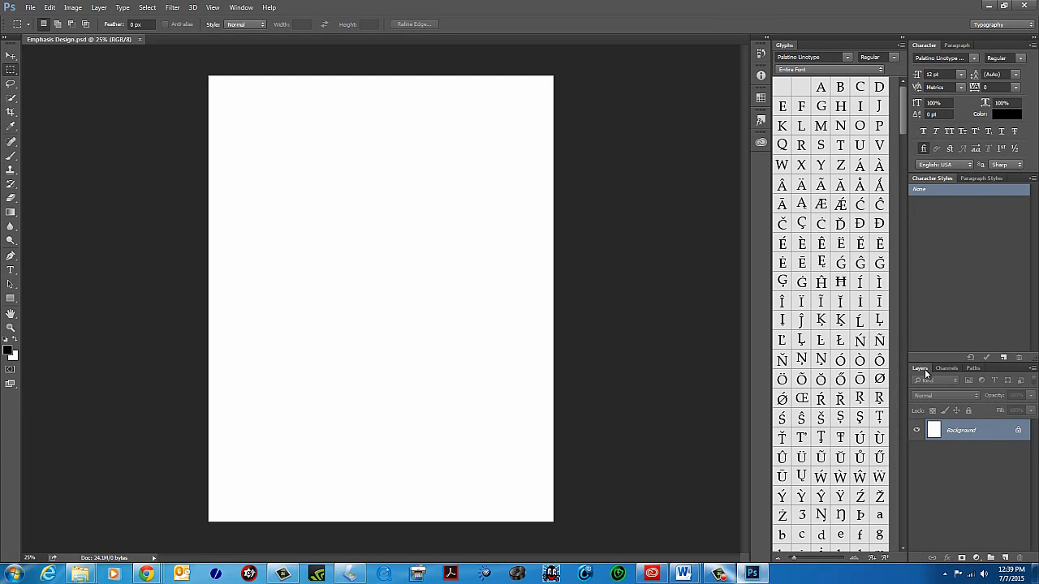
Float the Layers panel over the canvas, enlarge it and unlock the Background layer.
{"action": "left_click_drag", "start_coordinate": [925, 371], "coordinate": [517, 129]}
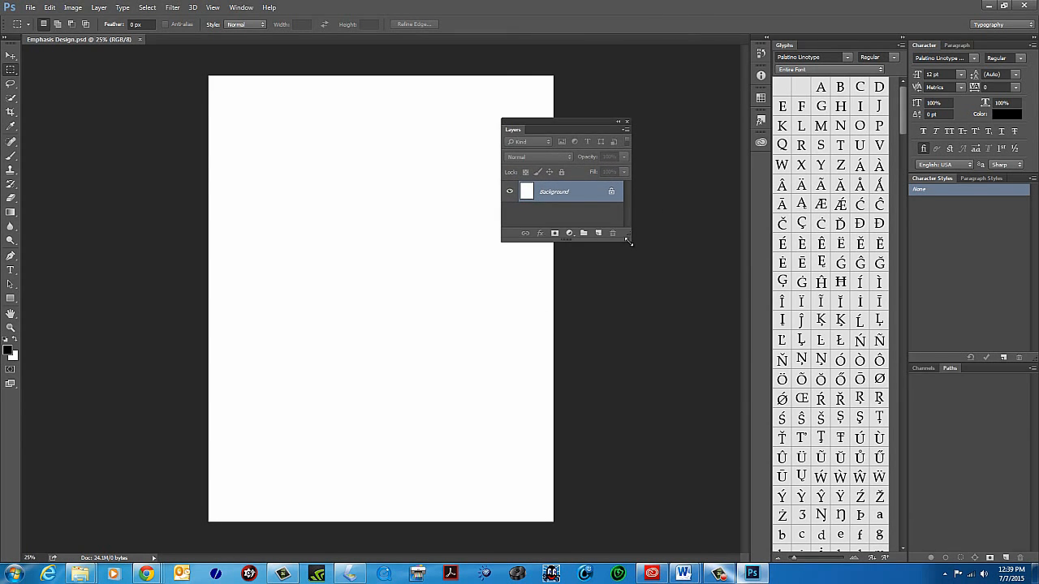
{"action": "left_click_drag", "start_coordinate": [629, 250], "coordinate": [726, 482]}
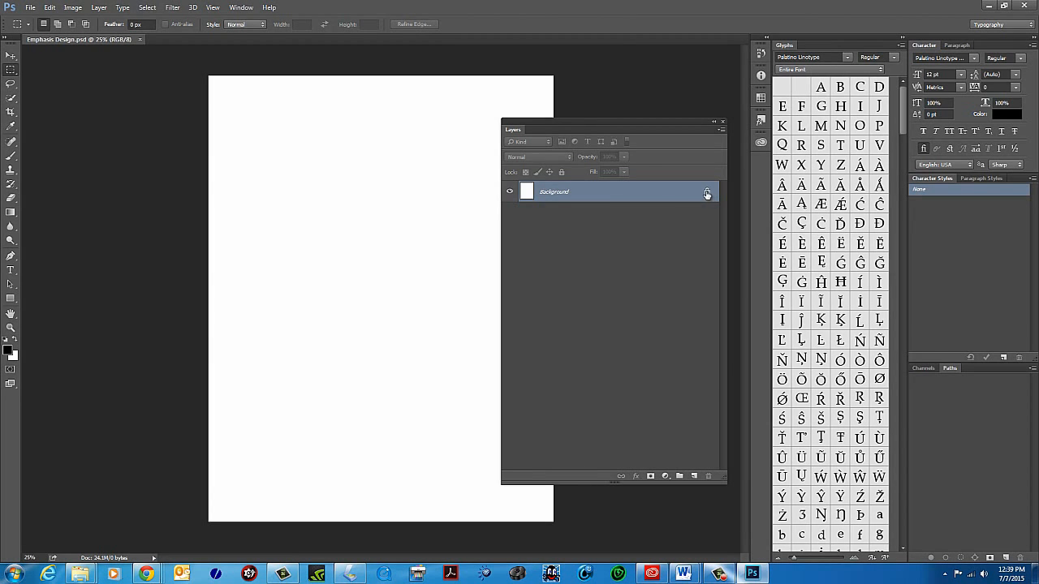
{"action": "left_click", "coordinate": [707, 193]}
{"action": "double_click", "coordinate": [682, 192]}
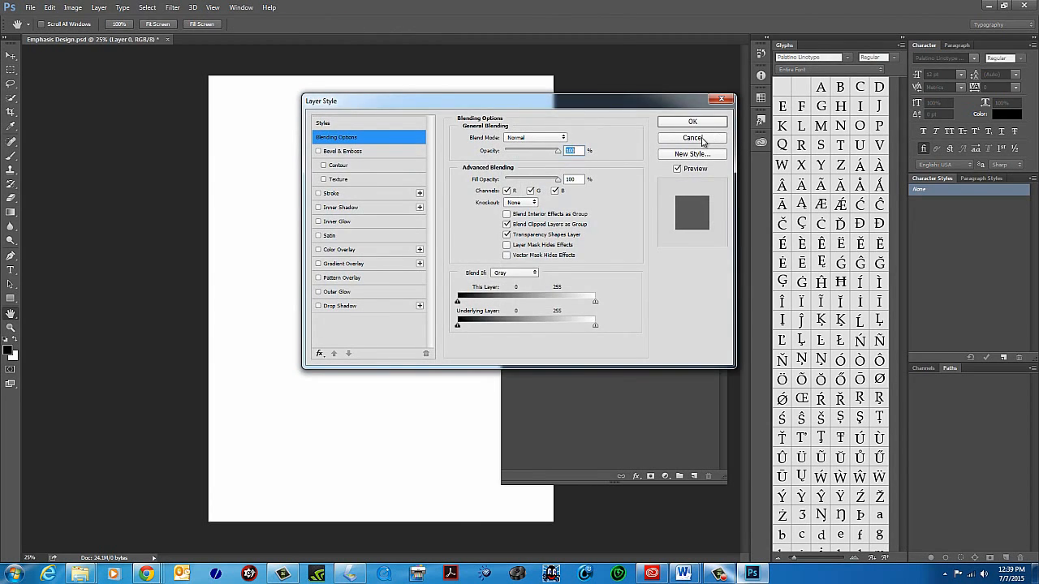
{"action": "left_click", "coordinate": [692, 138]}
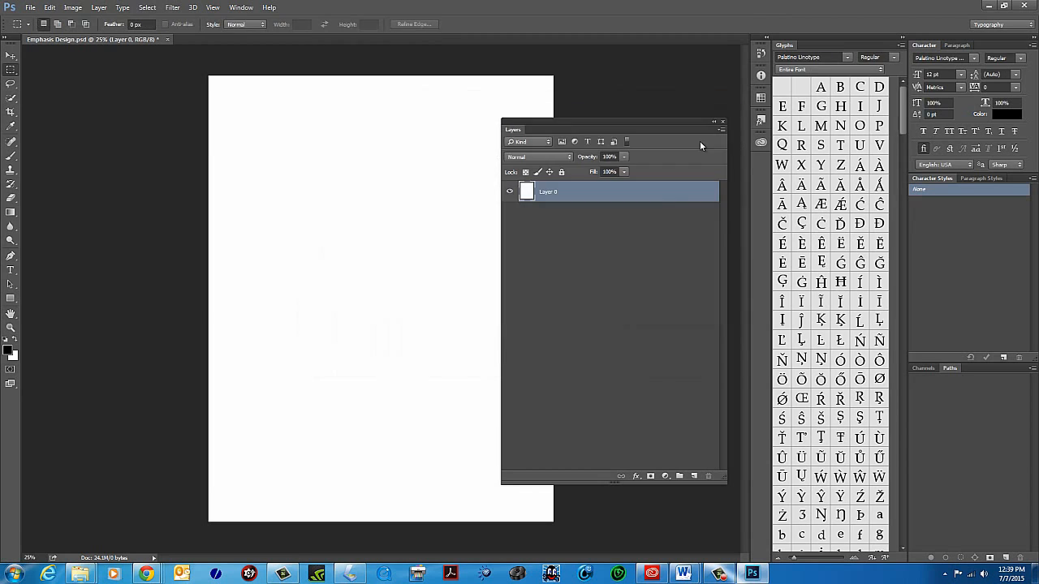
Toggle Layer 0's visibility to check the transparency beneath it, leaving the layer shown.
{"action": "left_click", "coordinate": [510, 194]}
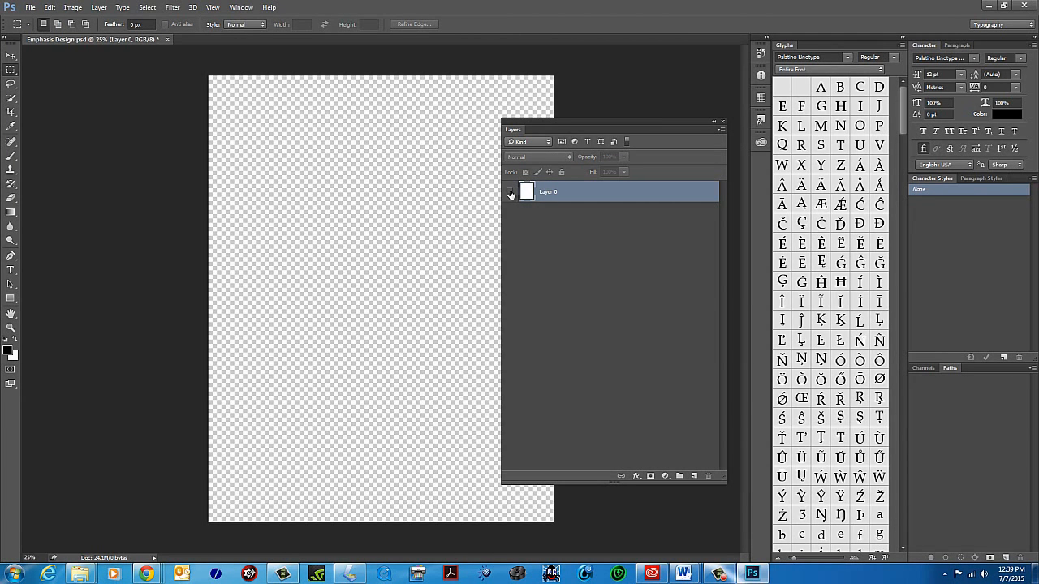
{"action": "left_click", "coordinate": [510, 193]}
{"action": "left_click", "coordinate": [510, 193]}
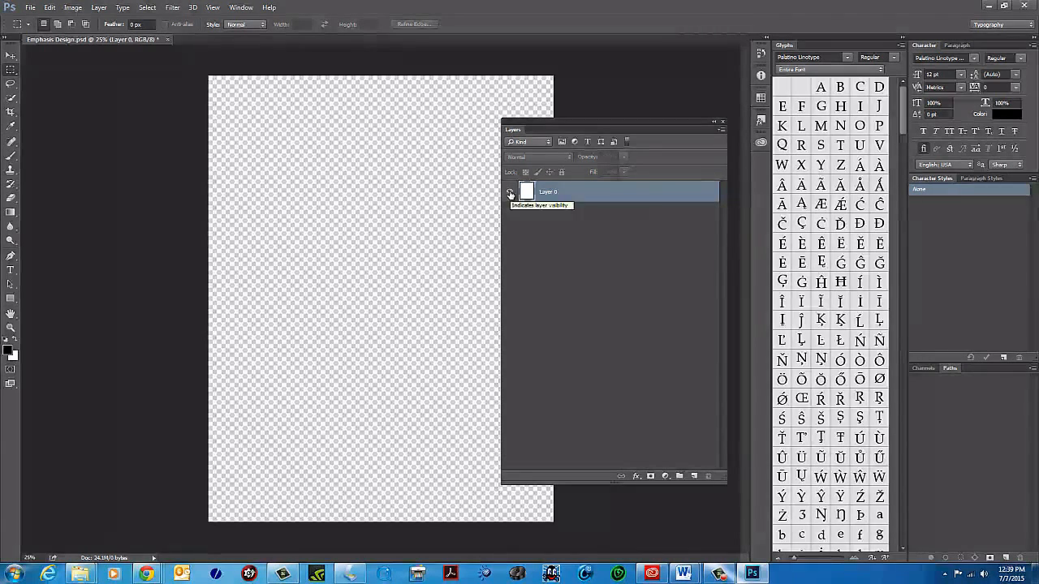
{"action": "left_click", "coordinate": [510, 193]}
{"action": "left_click", "coordinate": [510, 193]}
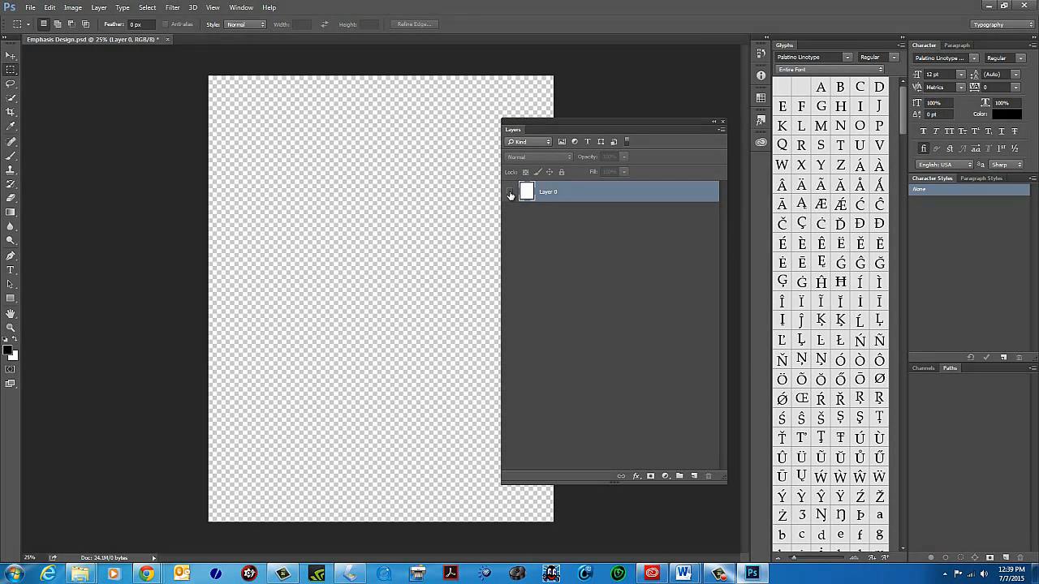
{"action": "left_click_drag", "start_coordinate": [582, 120], "coordinate": [687, 114]}
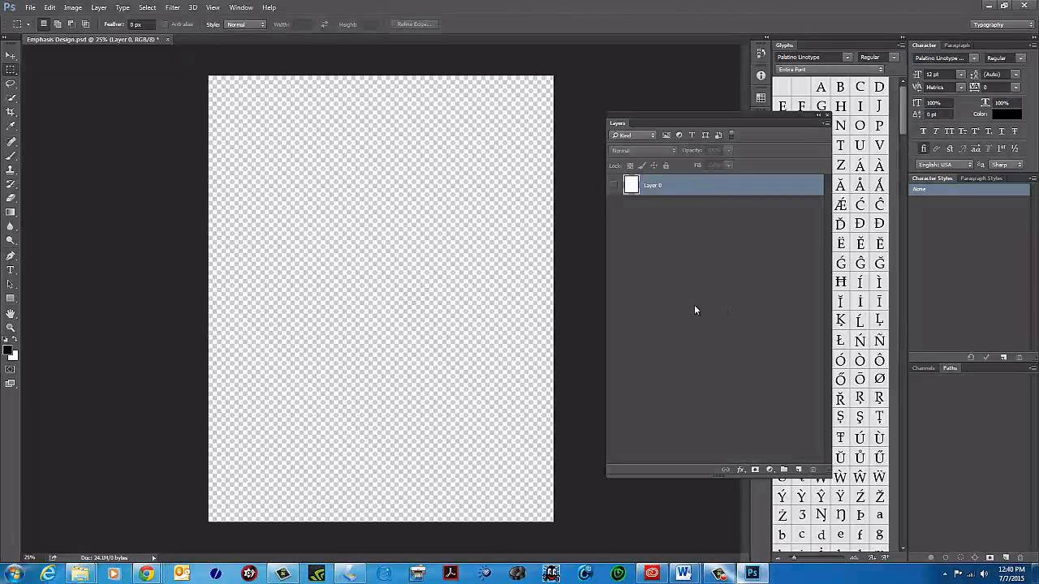
{"action": "left_click", "coordinate": [615, 187]}
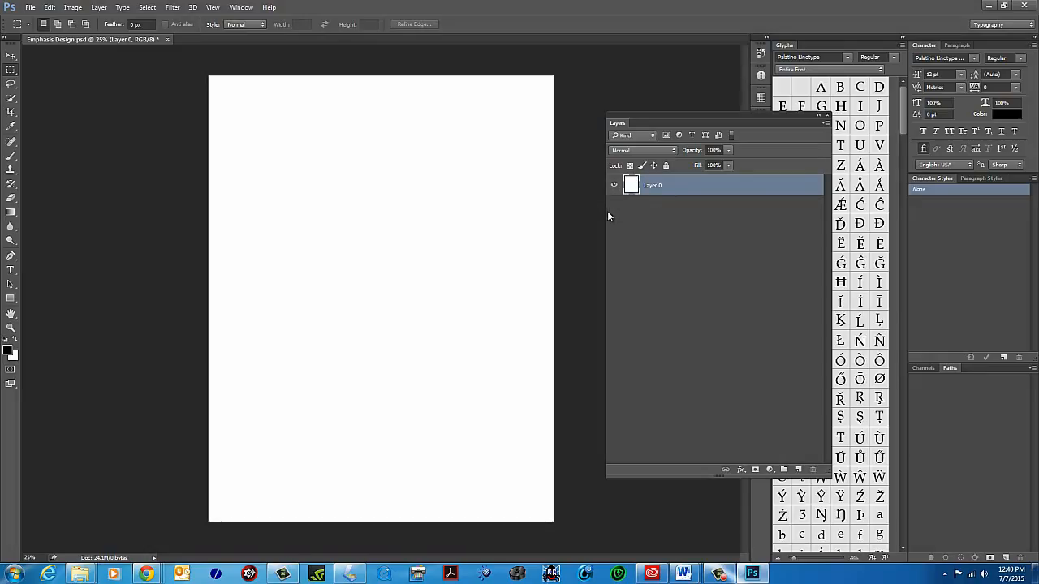
Reset the Typography workspace to its default panel arrangement.
{"action": "left_click", "coordinate": [241, 9]}
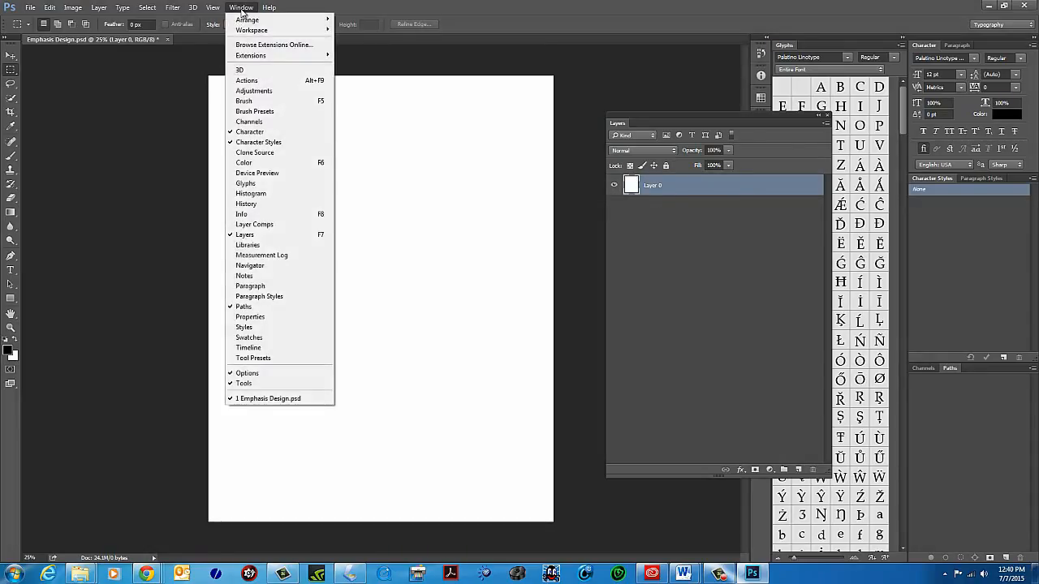
{"action": "mouse_move", "coordinate": [256, 31]}
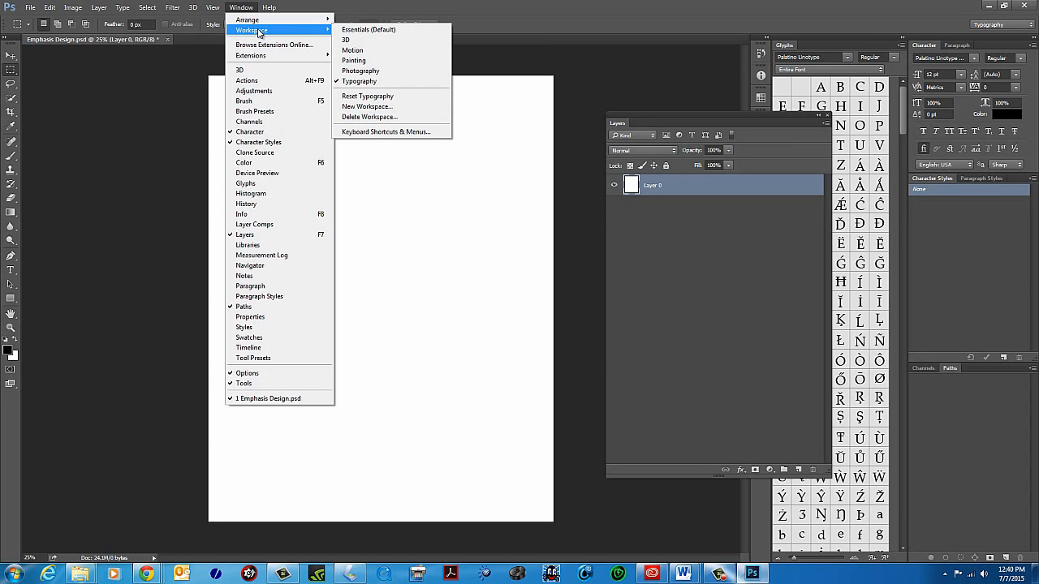
{"action": "left_click", "coordinate": [367, 96]}
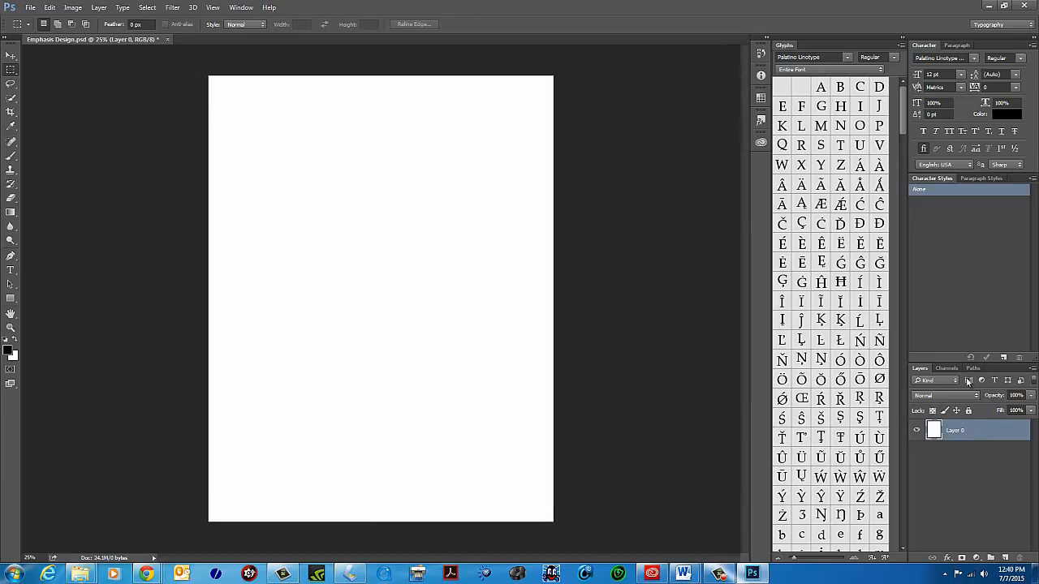
Add the text "Emphasis" near the page's upper-left corner with the Type tool and commit it by switching to the Move tool.
{"action": "left_click", "coordinate": [11, 272]}
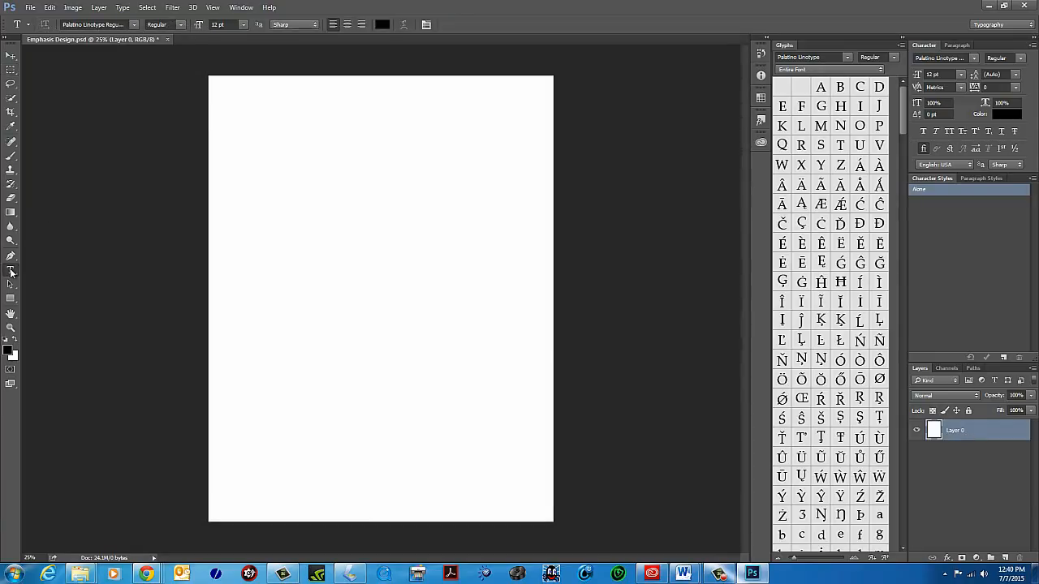
{"action": "left_click", "coordinate": [257, 160]}
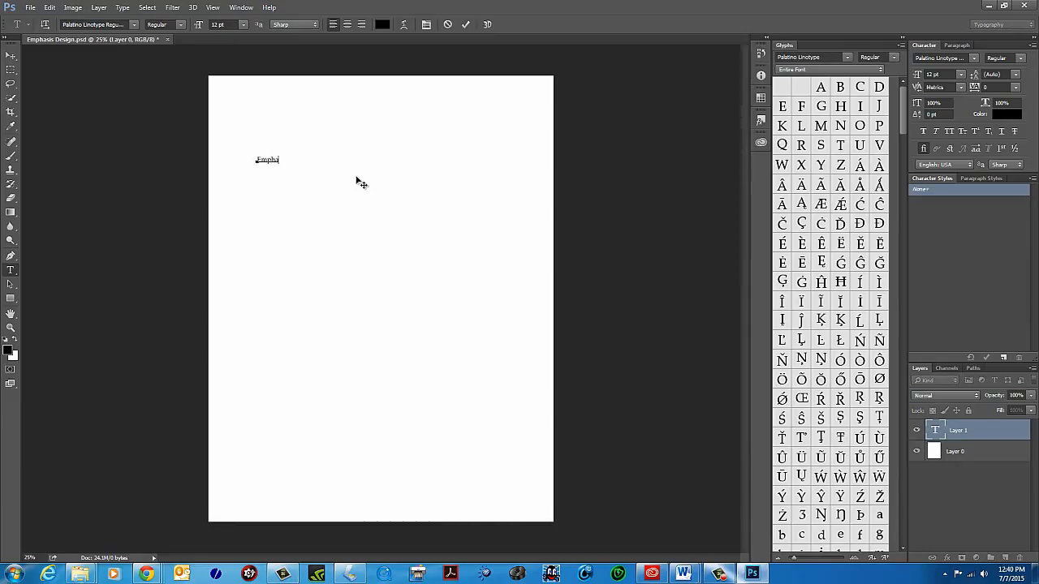
{"action": "type", "text": "sis"}
{"action": "left_click", "coordinate": [9, 59]}
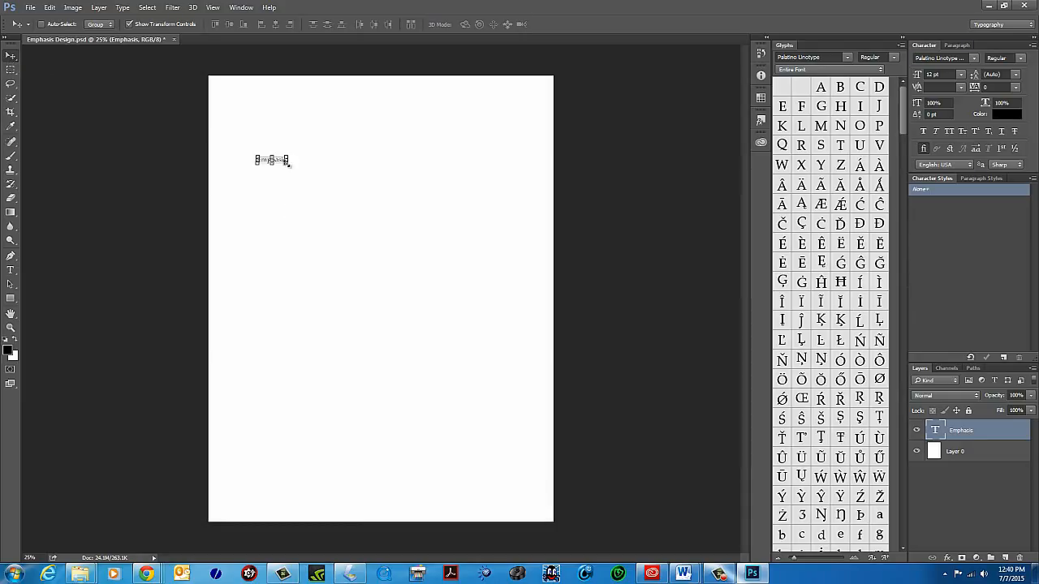
Magnify the word Emphasis to 200% and check the foreground color in the Color Picker without changing it.
{"action": "left_click", "coordinate": [12, 328]}
{"action": "left_click", "coordinate": [280, 165]}
{"action": "left_click", "coordinate": [272, 168]}
{"action": "left_click", "coordinate": [272, 168]}
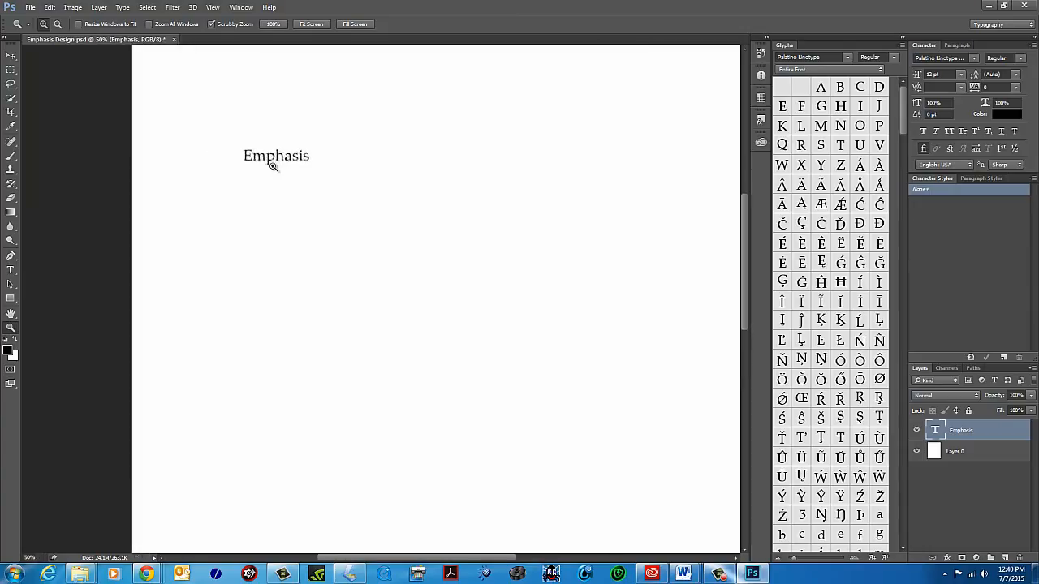
{"action": "left_click", "coordinate": [271, 166]}
{"action": "left_click", "coordinate": [272, 165]}
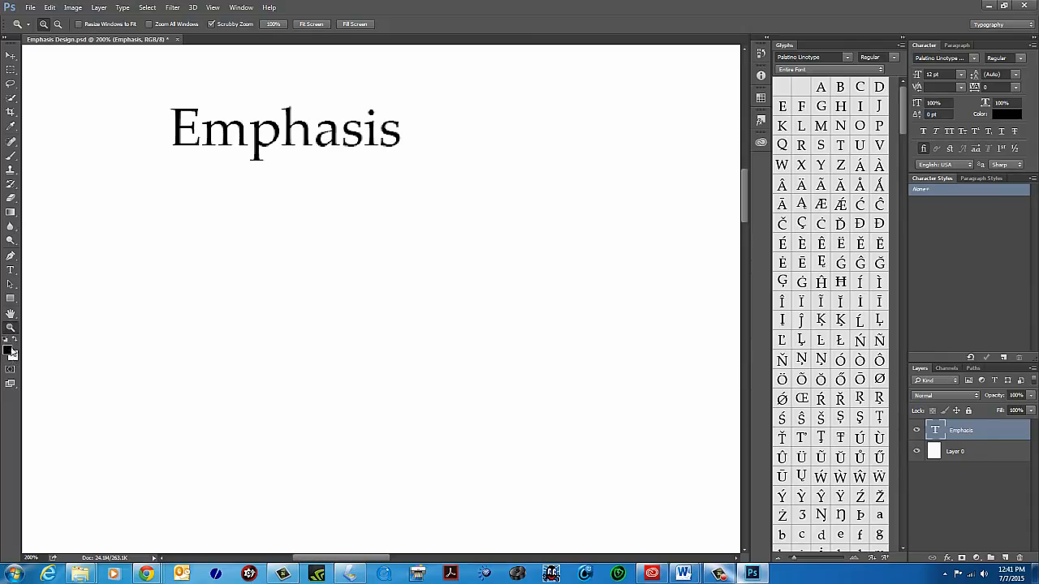
{"action": "left_click", "coordinate": [8, 349]}
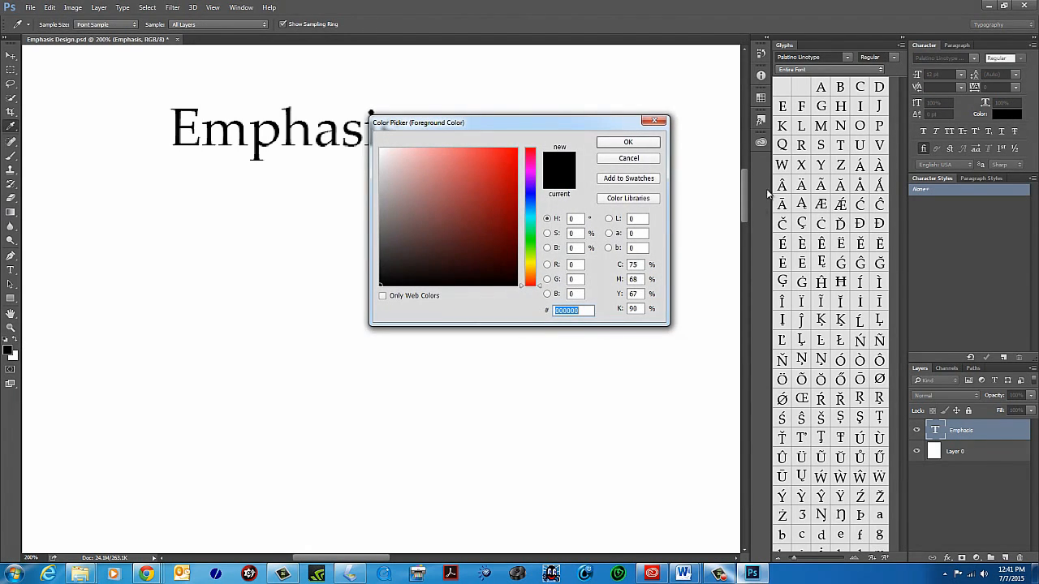
{"action": "left_click", "coordinate": [635, 161]}
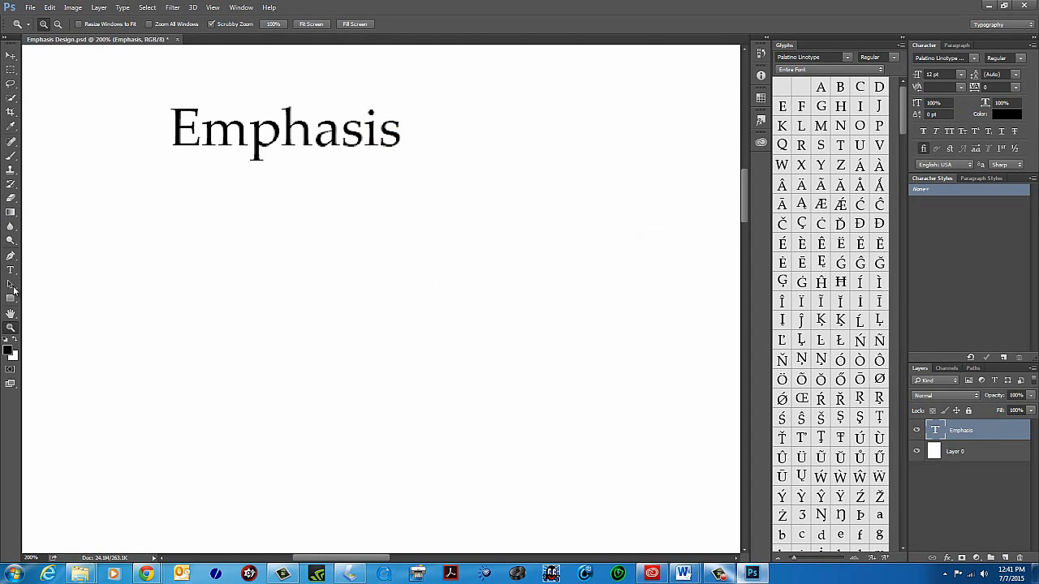
Try to enlarge the Emphasis text from its upper-right corner without constraining its proportions.
{"action": "left_click", "coordinate": [11, 55]}
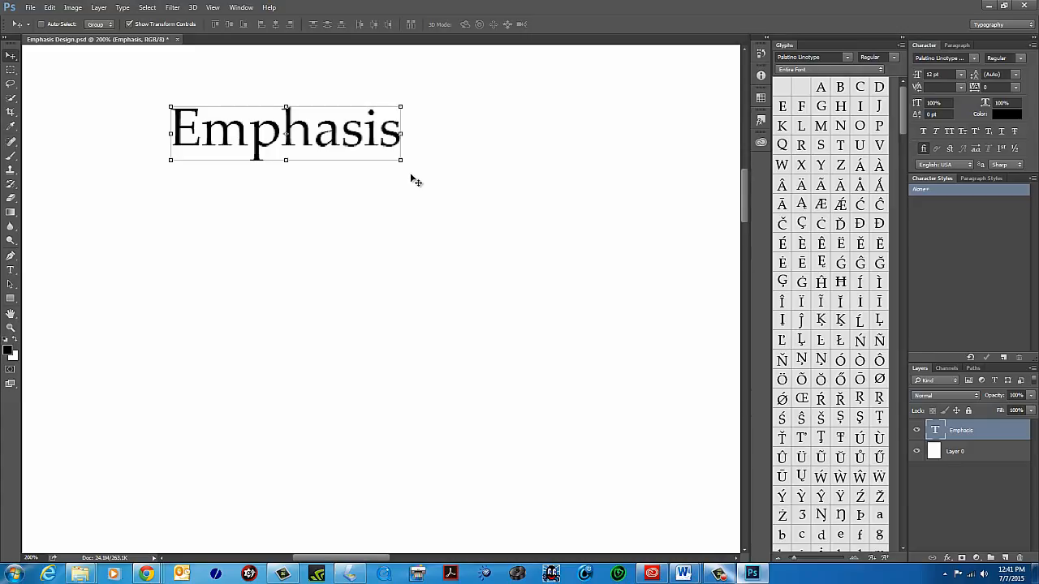
{"action": "left_click", "coordinate": [10, 327]}
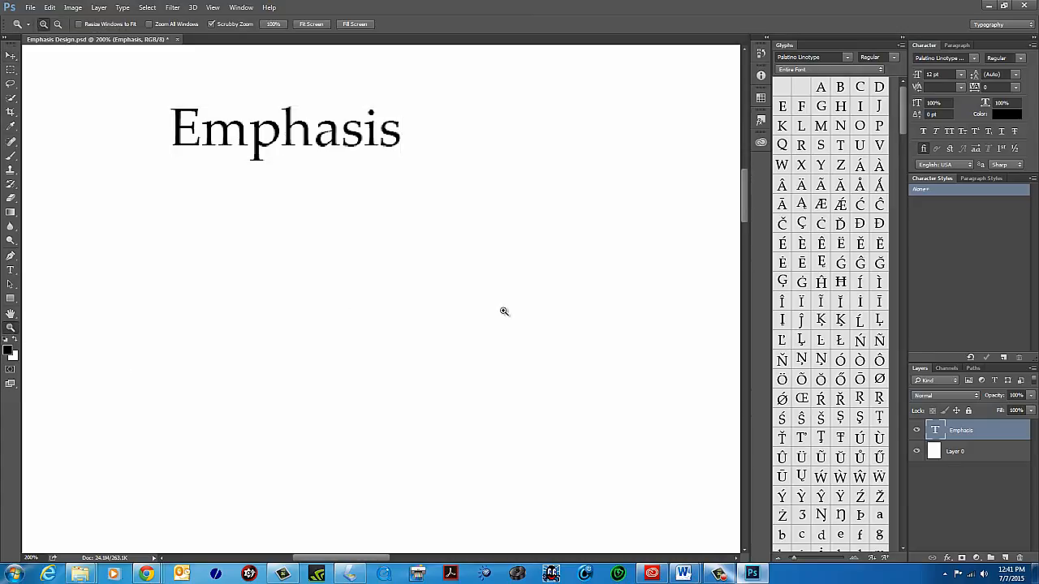
{"action": "left_click", "coordinate": [503, 305], "text": "alt"}
{"action": "left_click", "coordinate": [424, 283], "text": "alt"}
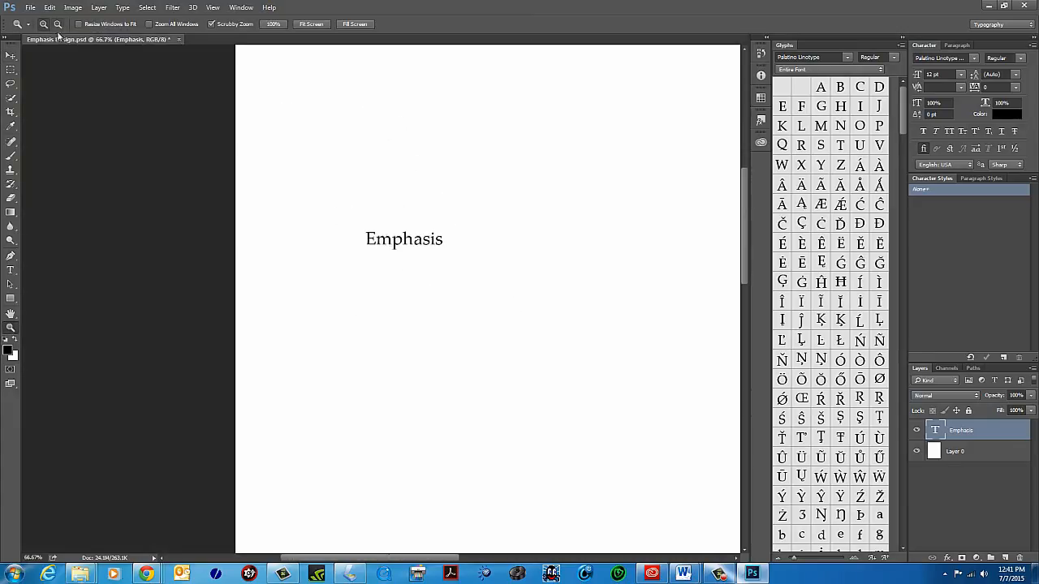
{"action": "left_click", "coordinate": [11, 55]}
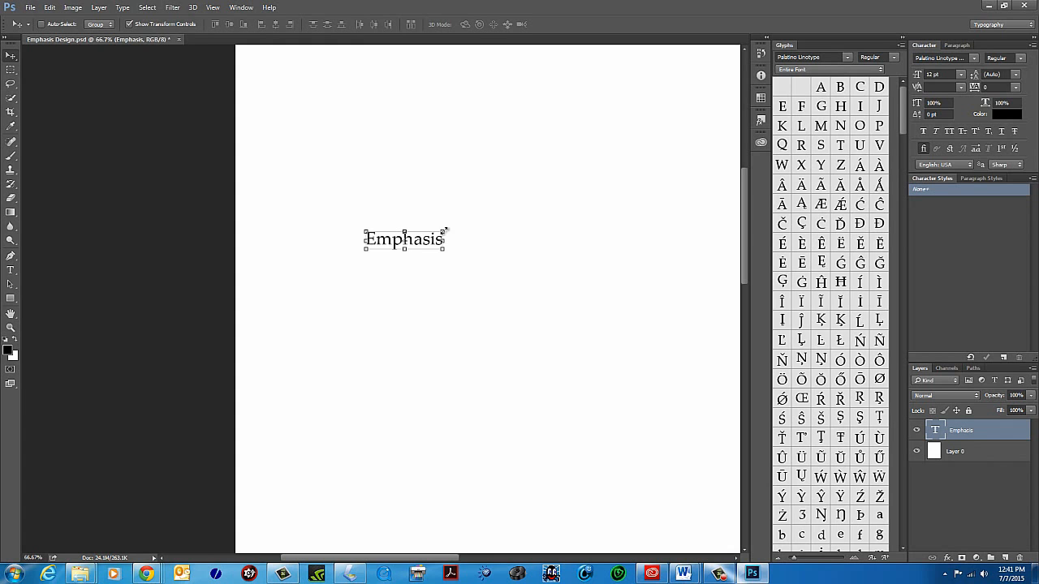
{"action": "left_click_drag", "start_coordinate": [445, 231], "coordinate": [576, 159]}
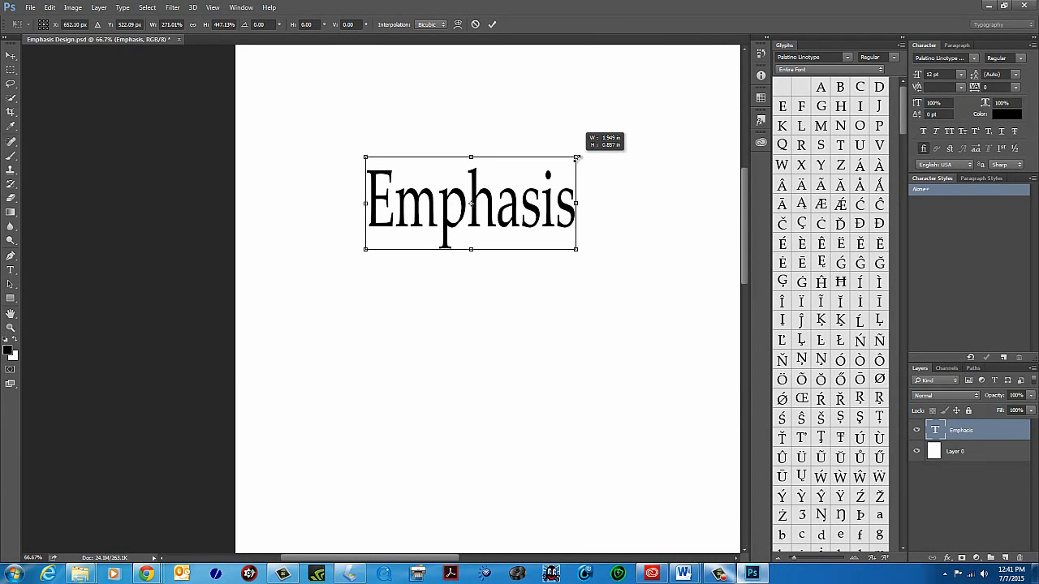
{"action": "left_click_drag", "start_coordinate": [576, 158], "coordinate": [538, 198]}
{"action": "key", "text": "Escape"}
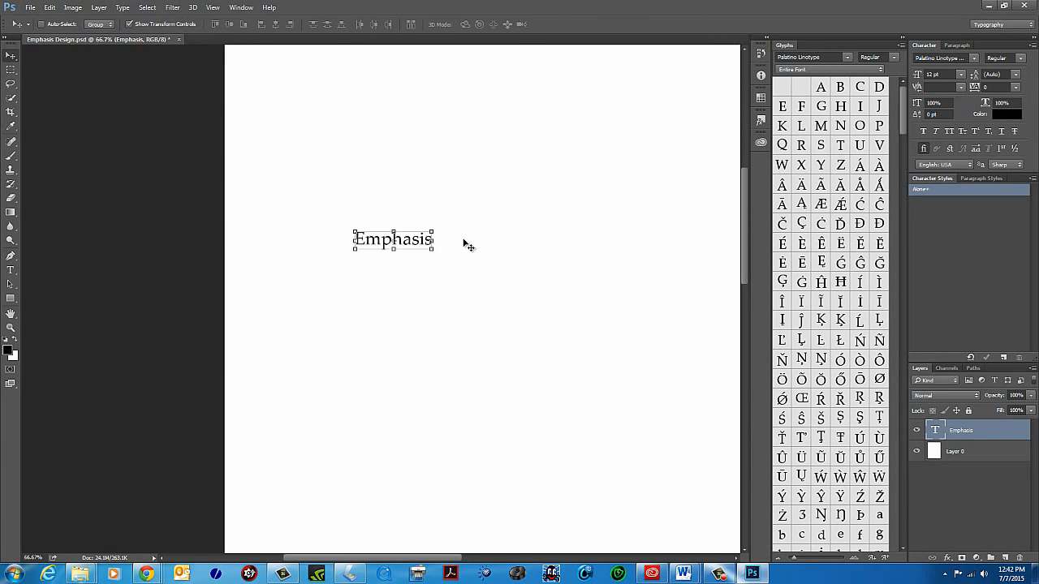
Scale the Emphasis text up proportionally to about 46 pt and shift it slightly toward the page's left edge.
{"action": "left_click_drag", "start_coordinate": [432, 249], "coordinate": [634, 369]}
{"action": "left_click_drag", "start_coordinate": [582, 273], "coordinate": [544, 235]}
{"action": "key", "text": "Return"}
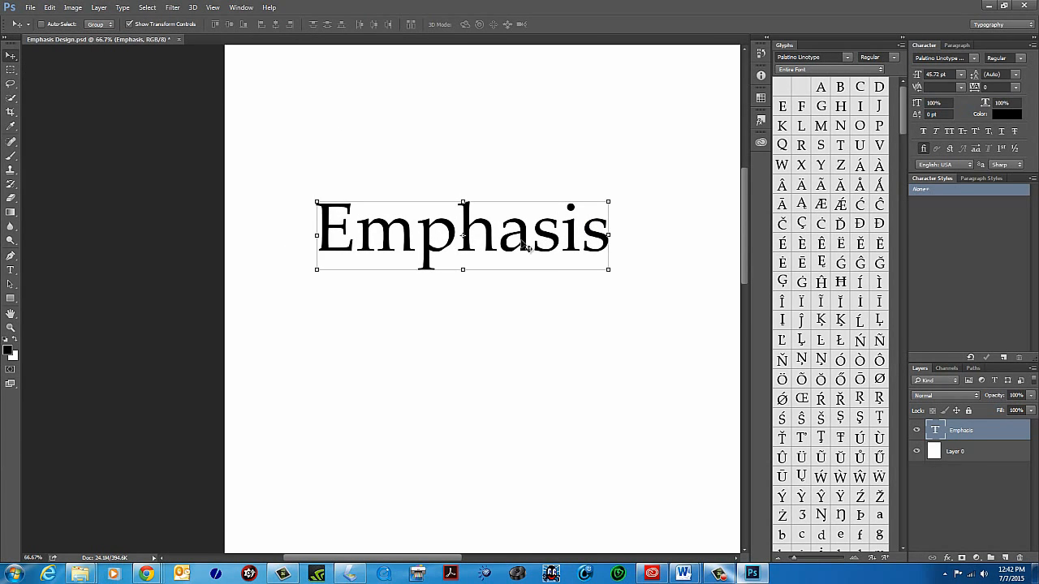
{"action": "left_click_drag", "start_coordinate": [524, 246], "coordinate": [500, 244]}
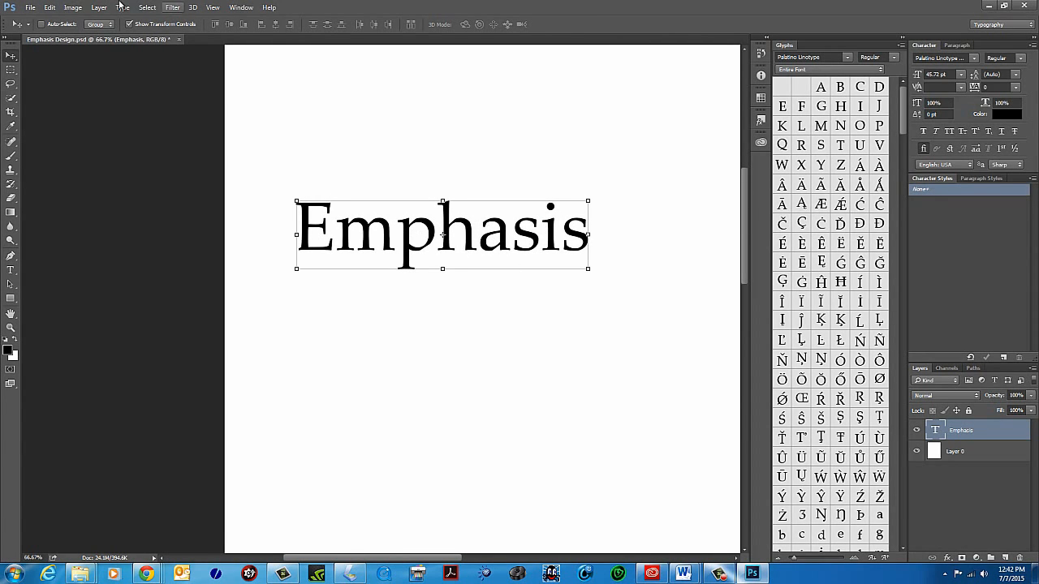
{"action": "left_click", "coordinate": [213, 8]}
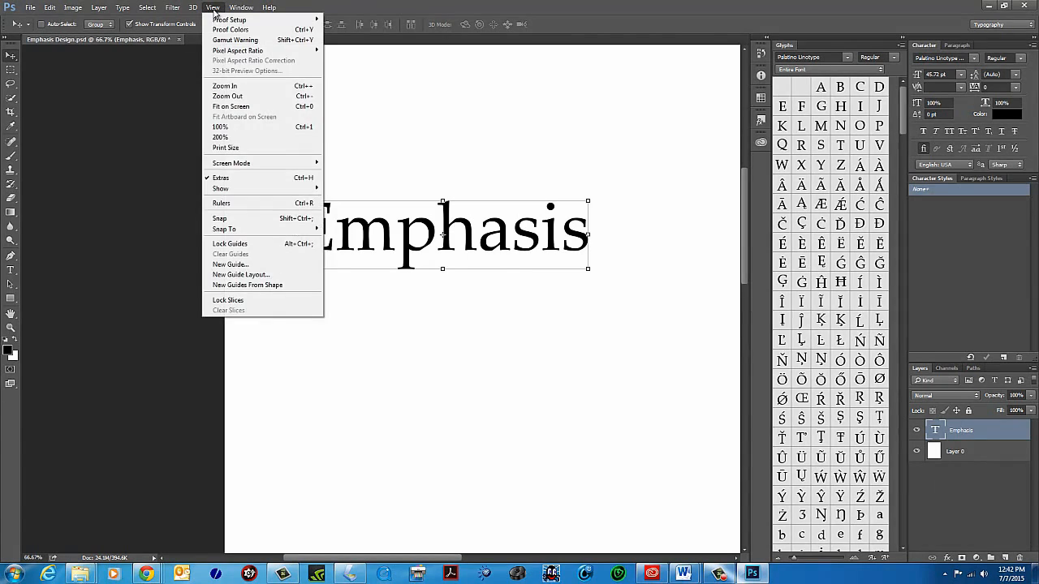
{"action": "left_click", "coordinate": [516, 244]}
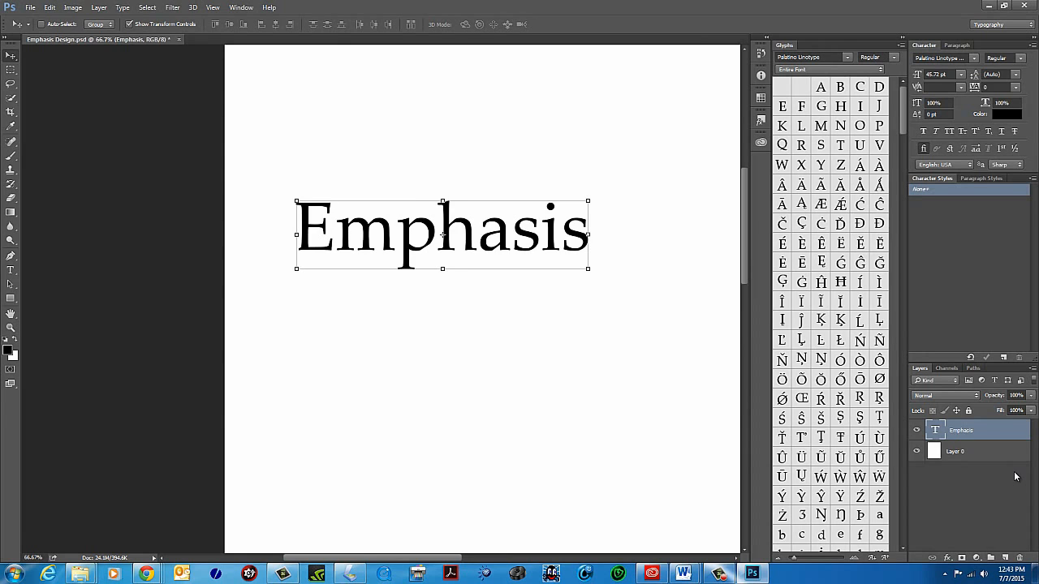
Check the Emphasis text layer by selecting its text and toggling its visibility, leaving the layer shown and the text unchanged.
{"action": "double_click", "coordinate": [935, 432]}
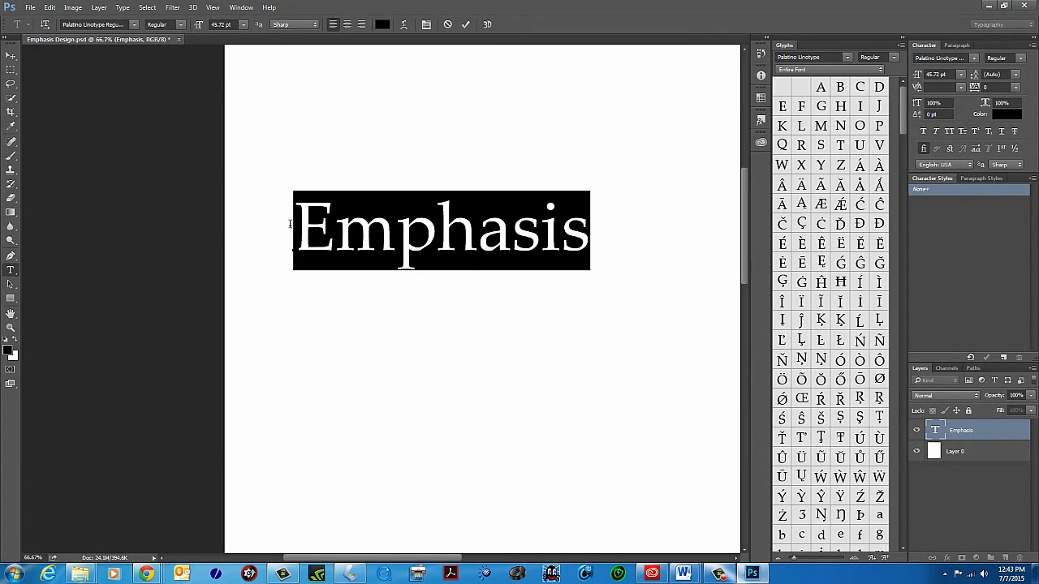
{"action": "left_click", "coordinate": [478, 233]}
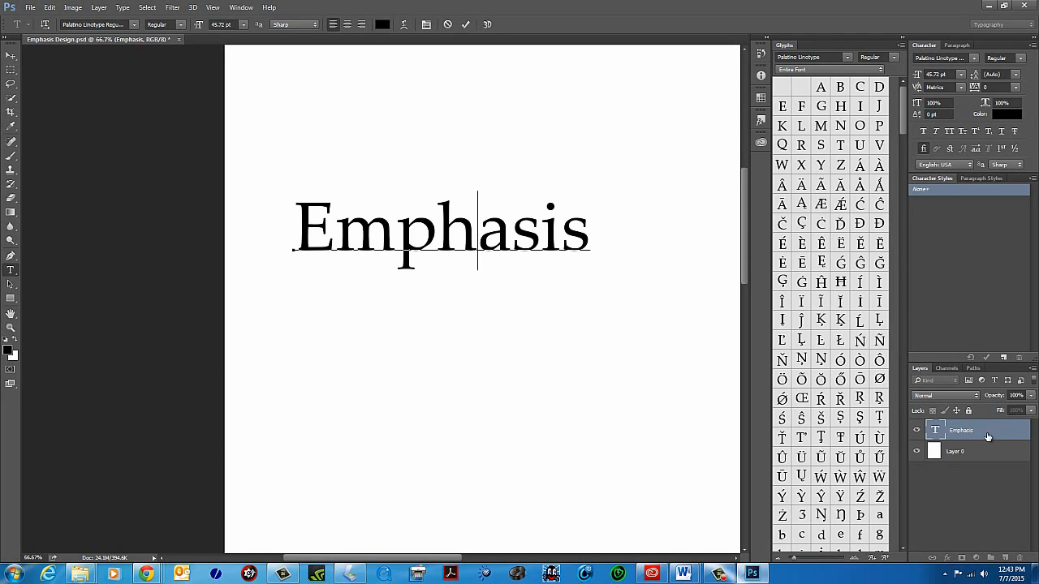
{"action": "left_click", "coordinate": [916, 431]}
{"action": "left_click", "coordinate": [916, 431]}
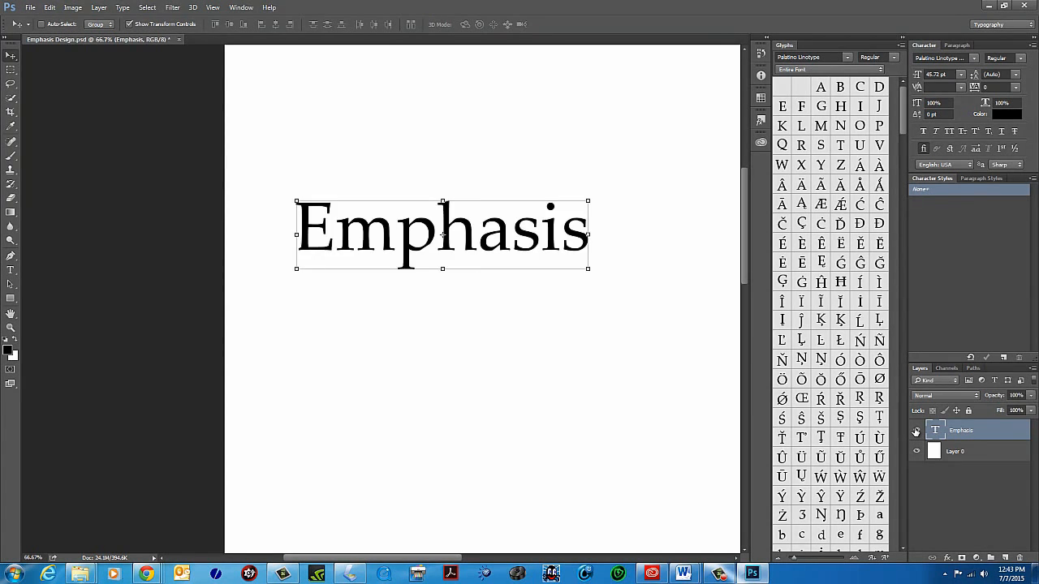
{"action": "left_click", "coordinate": [915, 431]}
{"action": "left_click", "coordinate": [915, 431]}
{"action": "left_click", "coordinate": [916, 431]}
{"action": "left_click", "coordinate": [915, 431]}
{"action": "left_click", "coordinate": [916, 432]}
{"action": "left_click", "coordinate": [916, 432]}
Preview the selected Emphasis text in successive fonts, from MVSans Bold through Sakkal Majalla Regular.
{"action": "double_click", "coordinate": [938, 435]}
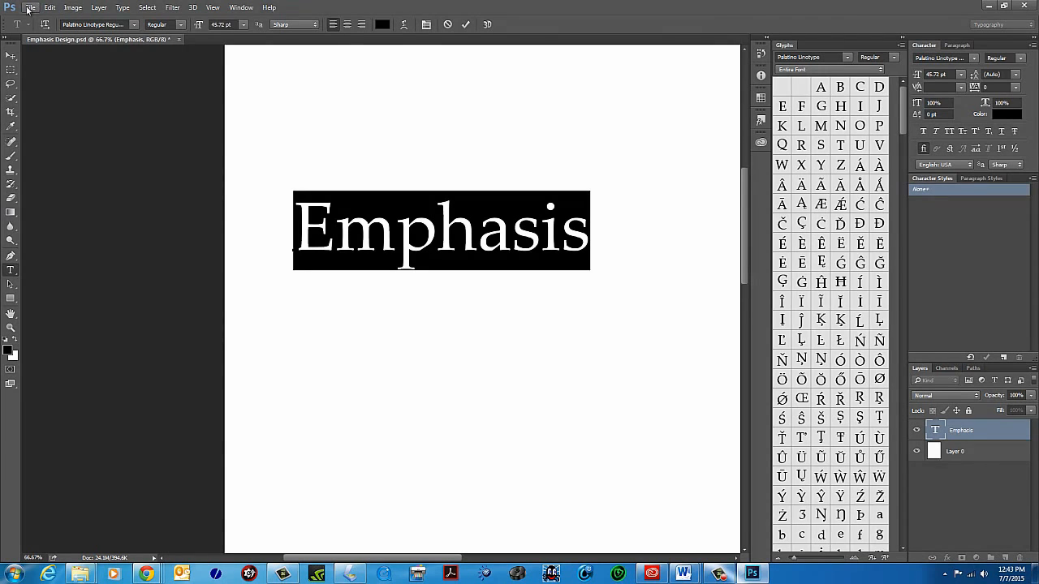
{"action": "left_click", "coordinate": [73, 24]}
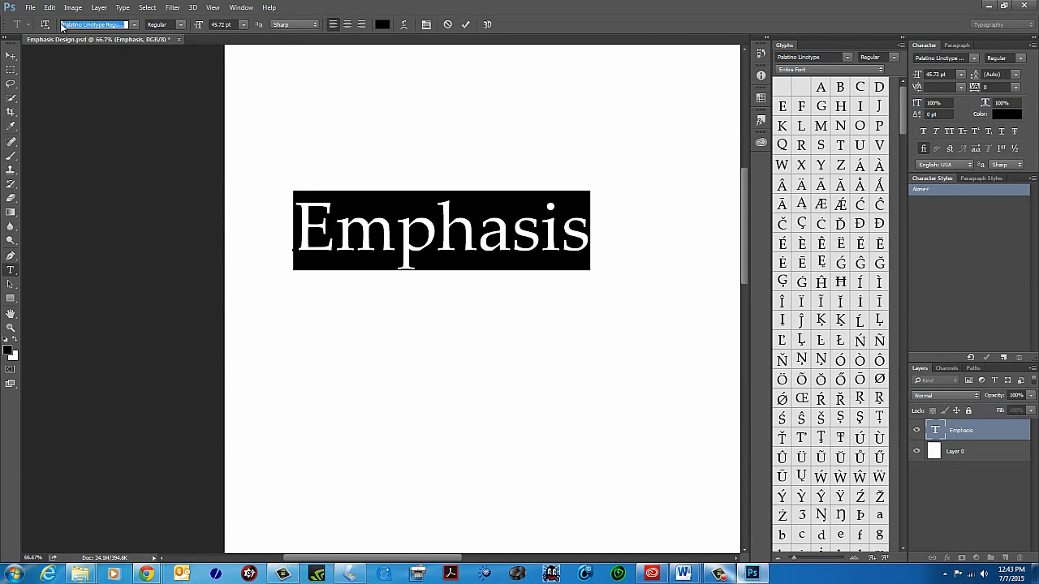
{"action": "left_click", "coordinate": [134, 24]}
{"action": "left_click_drag", "start_coordinate": [63, 23], "coordinate": [169, 19]}
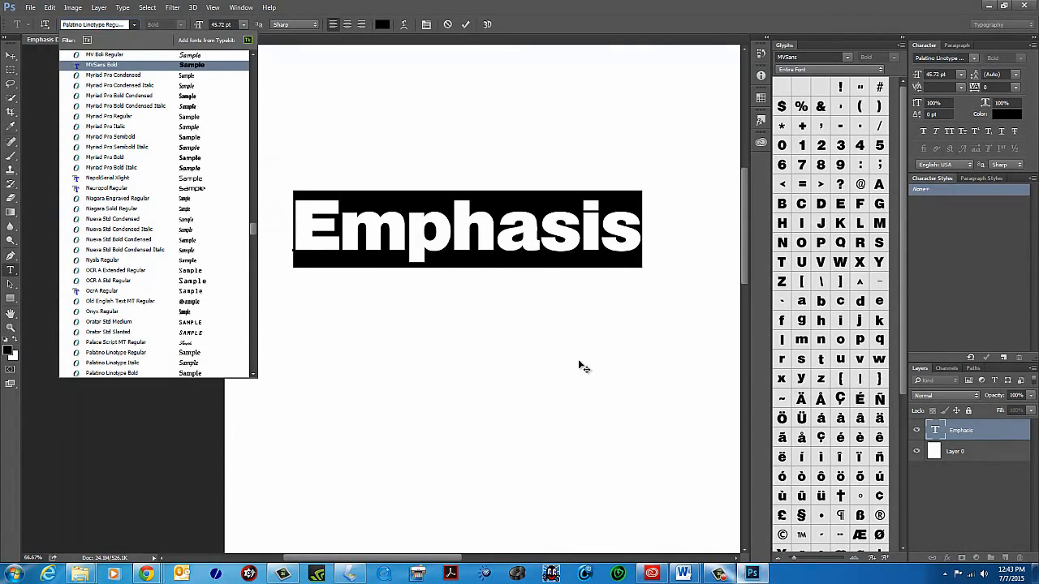
{"action": "key", "text": "Down"}
{"action": "key", "text": "Down"}
{"action": "key", "text": "Down"}
{"action": "key", "text": "Down"}
{"action": "key", "text": "Down"}
{"action": "key", "text": "Down"}
{"action": "key", "text": "Down"}
{"action": "key", "text": "Down"}
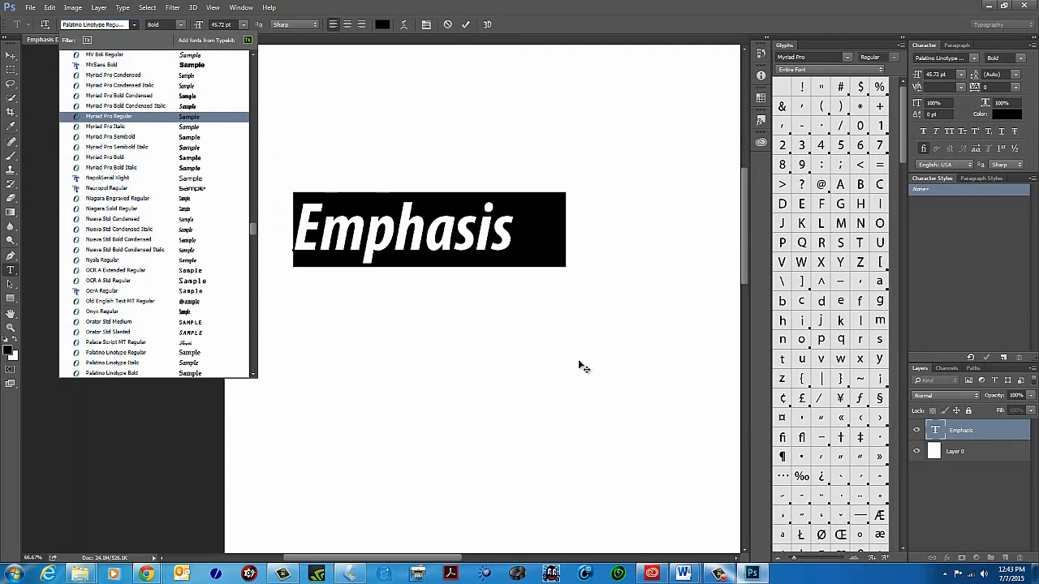
{"action": "key", "text": "Down"}
{"action": "key", "text": "Down"}
{"action": "key", "text": "Down"}
{"action": "key", "text": "Down"}
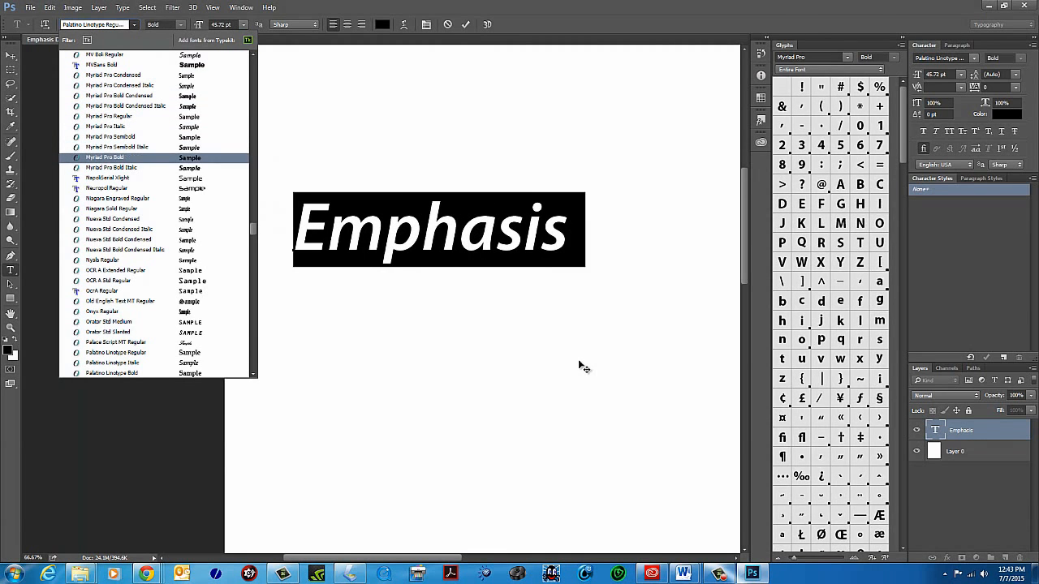
{"action": "key", "text": "Down"}
{"action": "key", "text": "Down"}
{"action": "key", "text": "Down"}
{"action": "key", "text": "Down"}
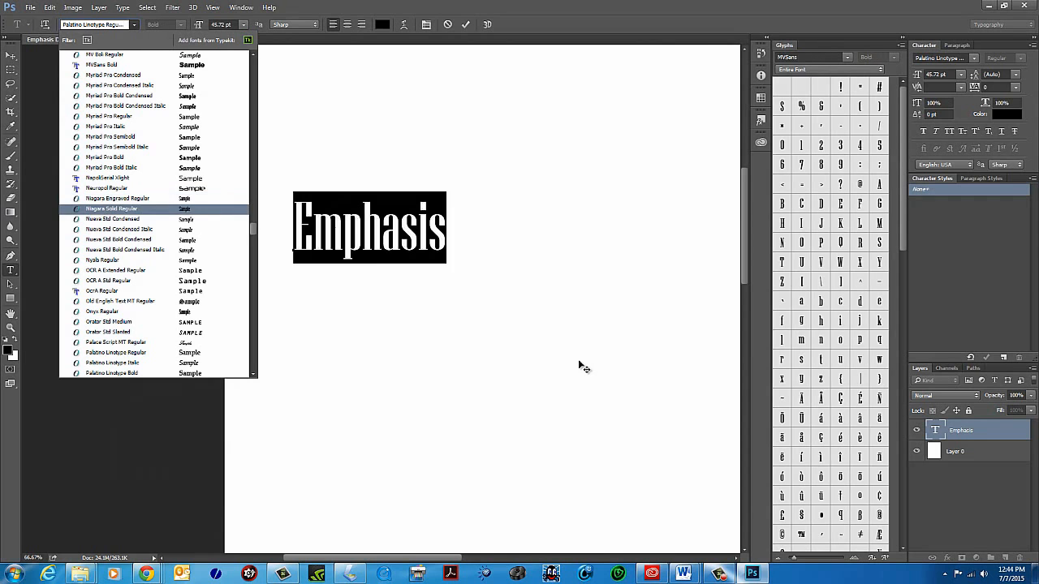
{"action": "key", "text": "Down"}
{"action": "key", "text": "Down"}
{"action": "key", "text": "Down"}
{"action": "key", "text": "Down"}
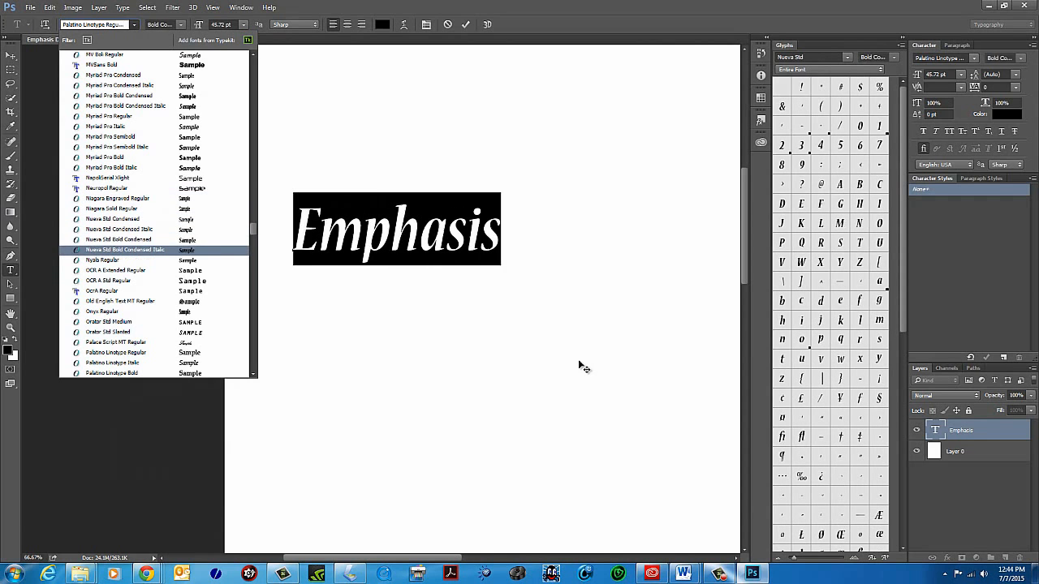
{"action": "key", "text": "Down"}
{"action": "key", "text": "Down"}
{"action": "key", "text": "Down"}
{"action": "key", "text": "Down"}
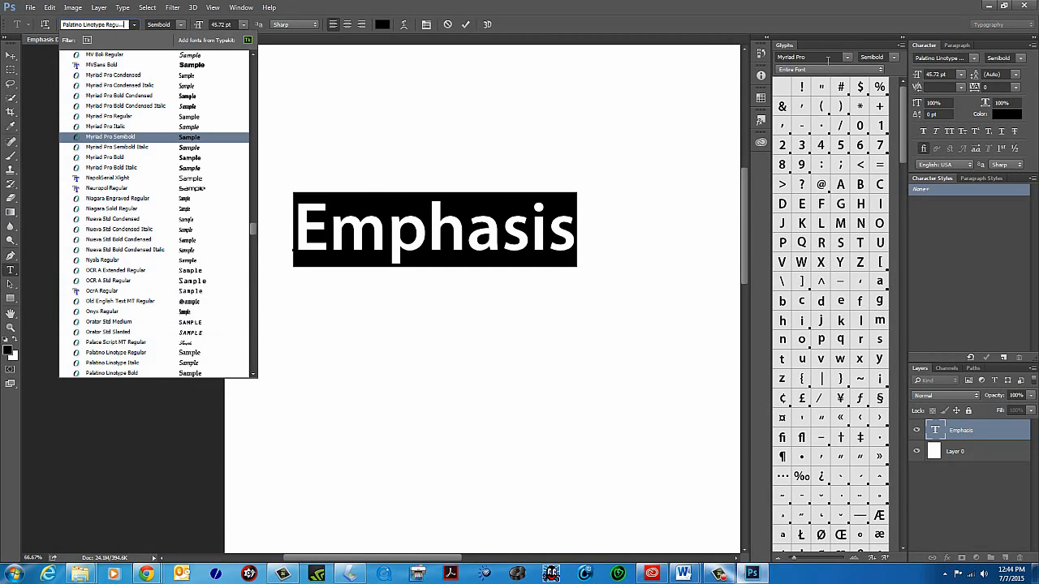
{"action": "key", "text": "Down"}
{"action": "key", "text": "Down"}
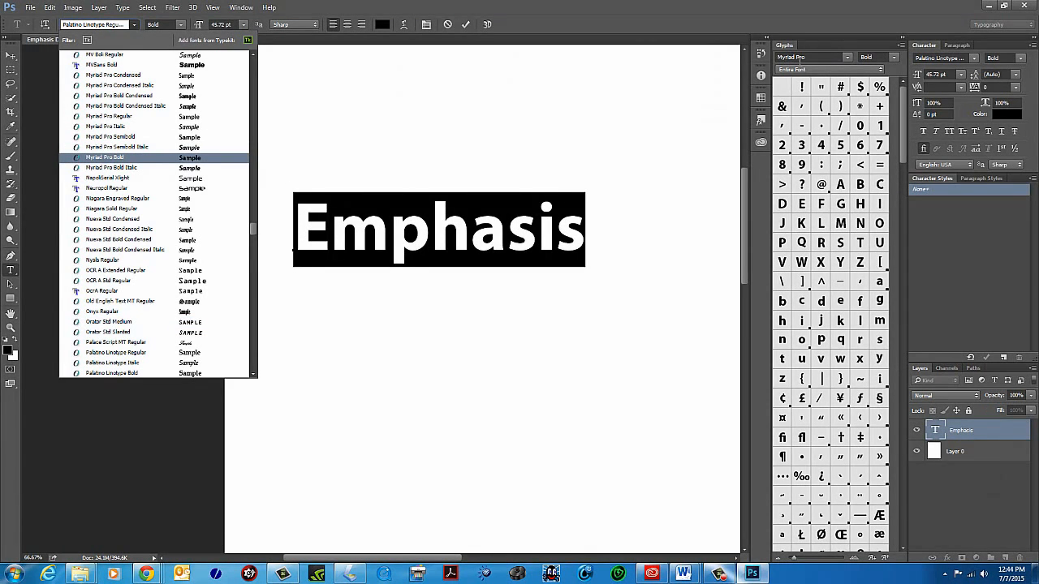
{"action": "key", "text": "Down"}
{"action": "key", "text": "Down"}
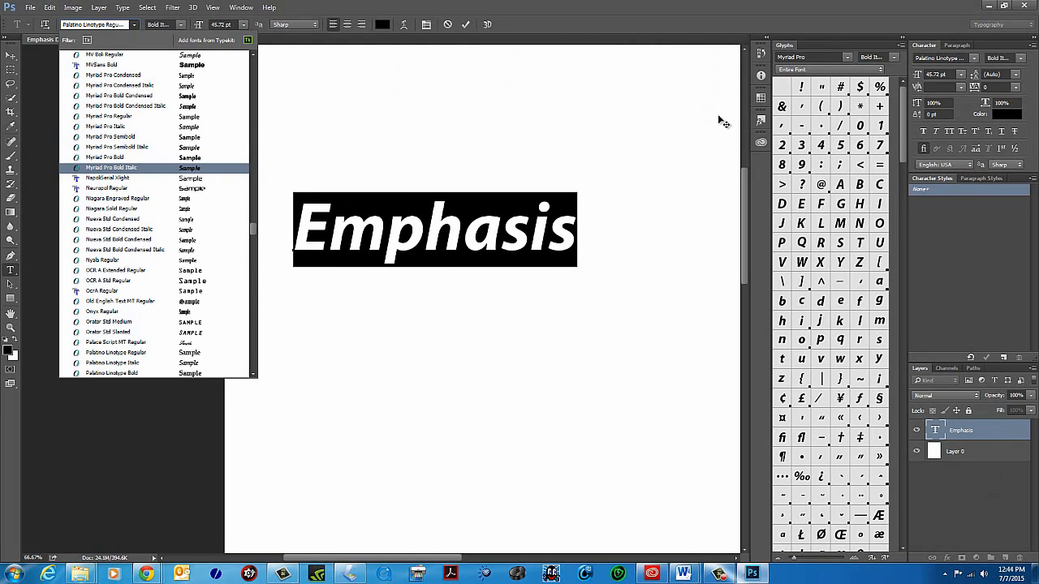
{"action": "key", "text": "Down"}
{"action": "key", "text": "Down"}
{"action": "key", "text": "Down"}
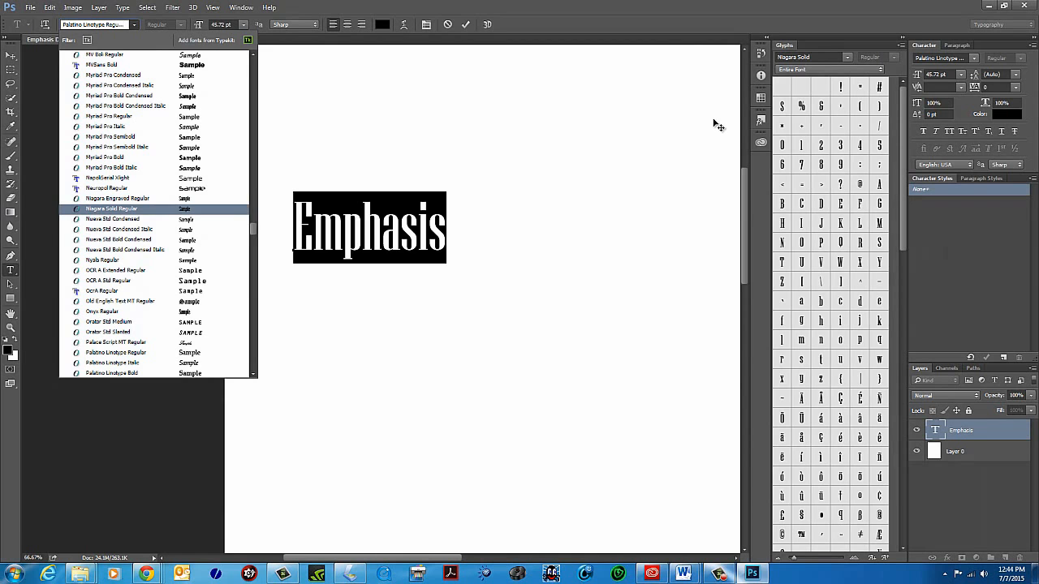
{"action": "key", "text": "Down"}
{"action": "key", "text": "Down"}
{"action": "key", "text": "Down"}
{"action": "key", "text": "Down"}
{"action": "key", "text": "Down"}
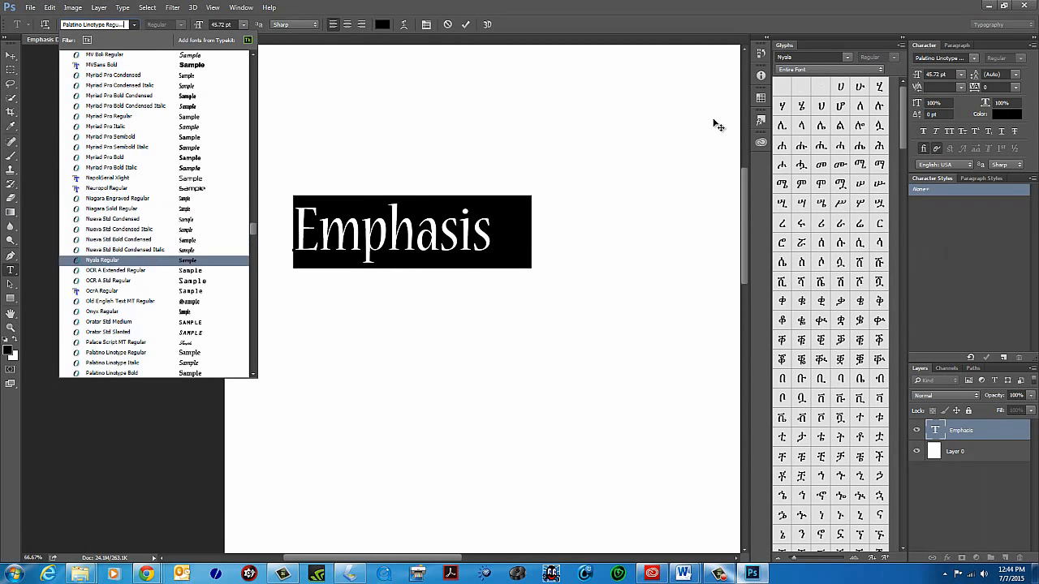
{"action": "key", "text": "Down"}
{"action": "key", "text": "Down"}
{"action": "key", "text": "Down"}
{"action": "key", "text": "Down"}
{"action": "key", "text": "Down"}
{"action": "key", "text": "Down"}
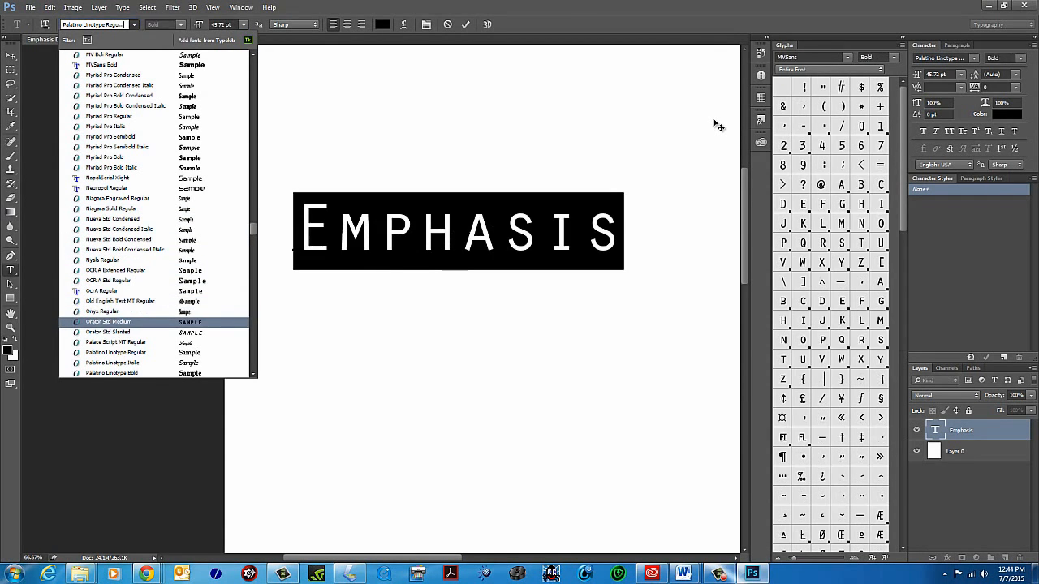
{"action": "key", "text": "Down"}
{"action": "key", "text": "Down"}
{"action": "key", "text": "Down"}
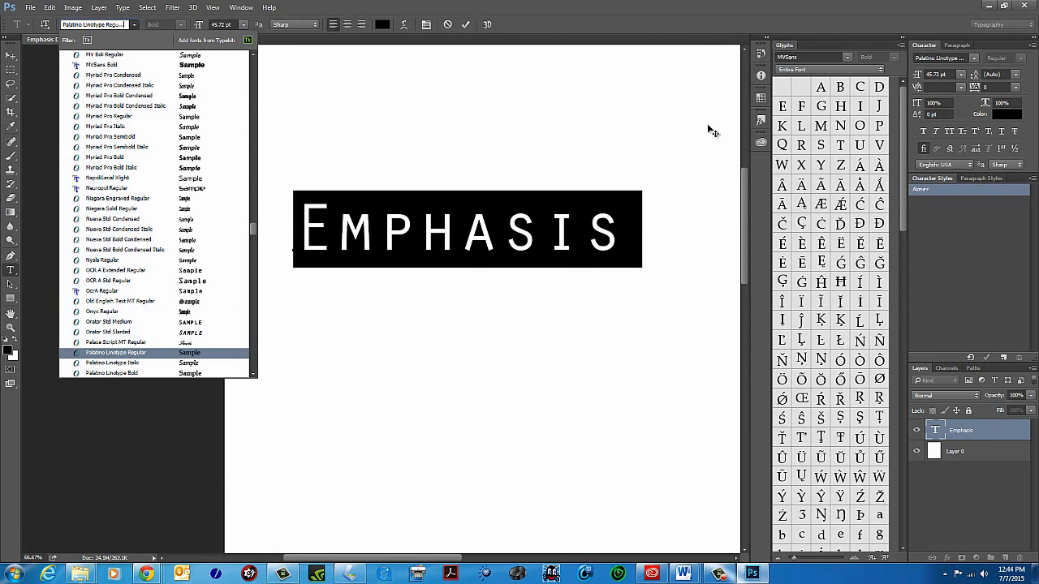
{"action": "key", "text": "Down"}
{"action": "key", "text": "Down"}
{"action": "key", "text": "Down"}
{"action": "key", "text": "Down"}
{"action": "key", "text": "Down"}
{"action": "key", "text": "Down"}
{"action": "key", "text": "Down"}
{"action": "key", "text": "Down"}
{"action": "key", "text": "Down"}
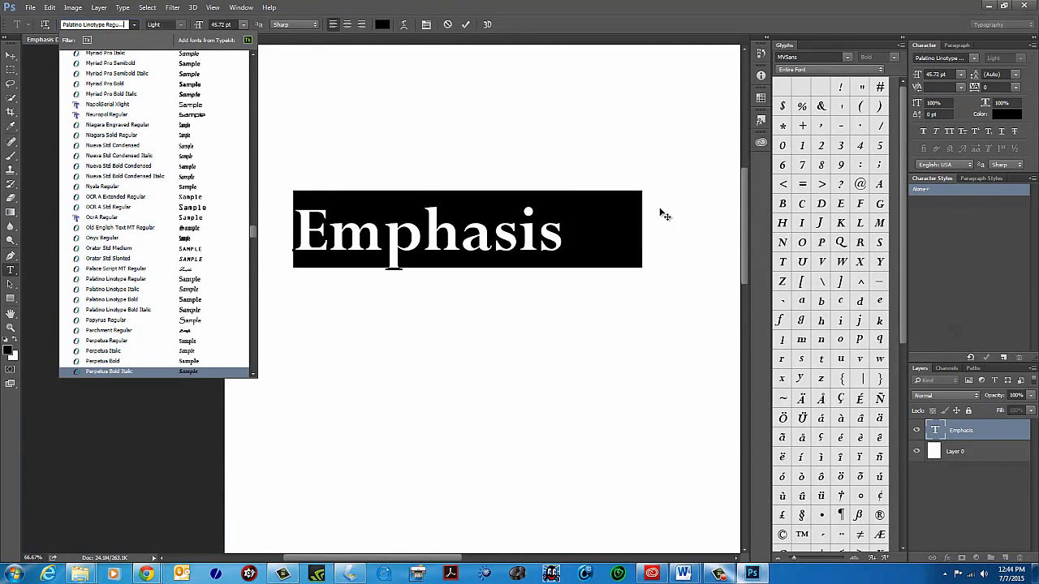
{"action": "key", "text": "Down"}
{"action": "key", "text": "Down"}
{"action": "key", "text": "Down"}
{"action": "key", "text": "Down"}
{"action": "key", "text": "Down"}
{"action": "key", "text": "Down"}
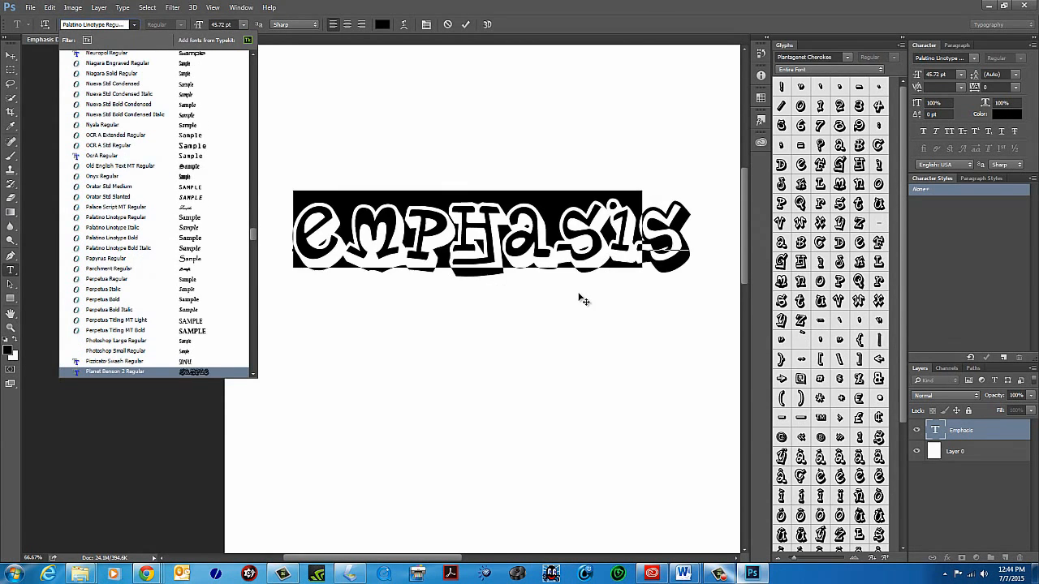
{"action": "key", "text": "Down"}
{"action": "key", "text": "Down"}
{"action": "key", "text": "Down"}
{"action": "key", "text": "Down"}
{"action": "key", "text": "Down"}
{"action": "key", "text": "Down"}
{"action": "key", "text": "Down"}
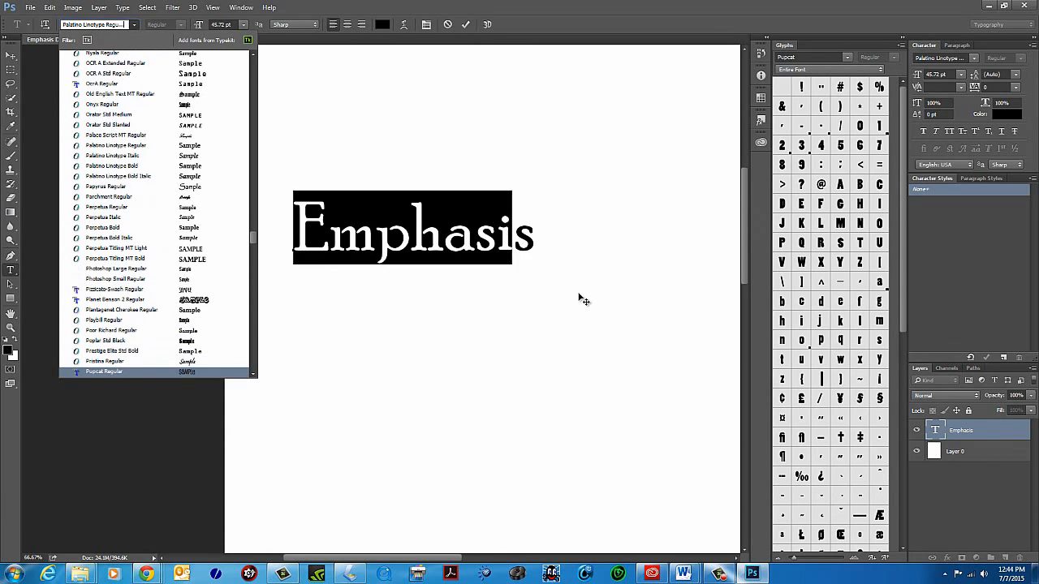
{"action": "key", "text": "Down"}
{"action": "key", "text": "Down"}
{"action": "key", "text": "Down"}
{"action": "key", "text": "Down"}
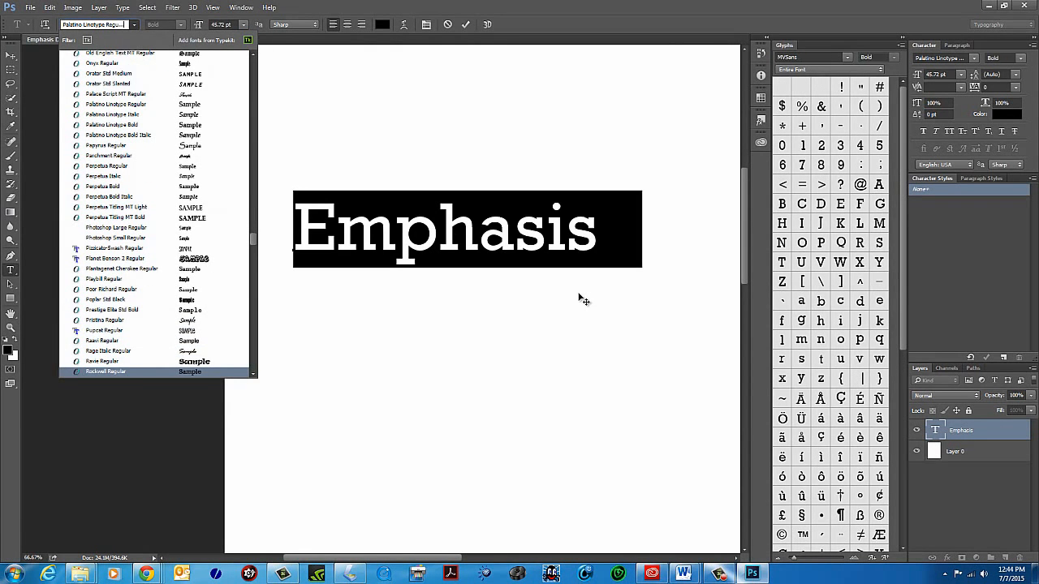
{"action": "key", "text": "Down"}
{"action": "key", "text": "Down"}
{"action": "key", "text": "Down"}
{"action": "key", "text": "Down"}
{"action": "key", "text": "Down"}
{"action": "key", "text": "Down"}
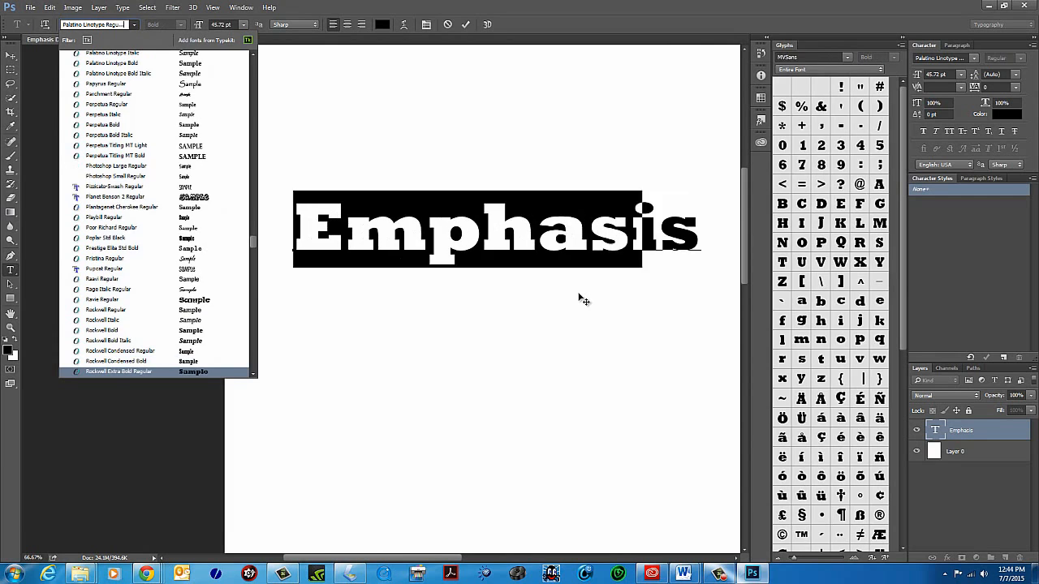
{"action": "key", "text": "Down"}
{"action": "key", "text": "Down"}
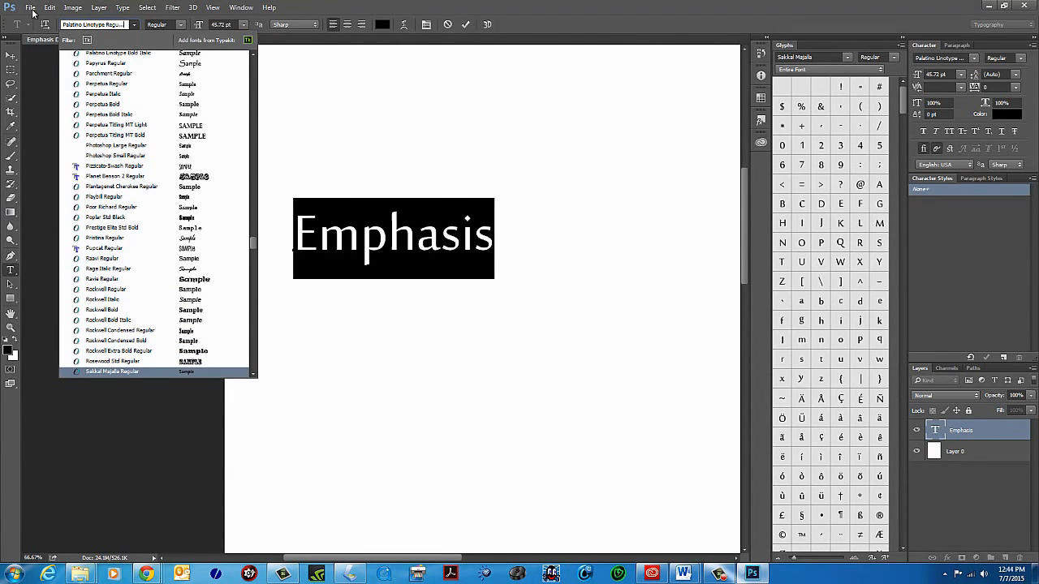
Set the Emphasis text's font to Impact Regular and move the word slightly down the page.
{"action": "left_click", "coordinate": [126, 24]}
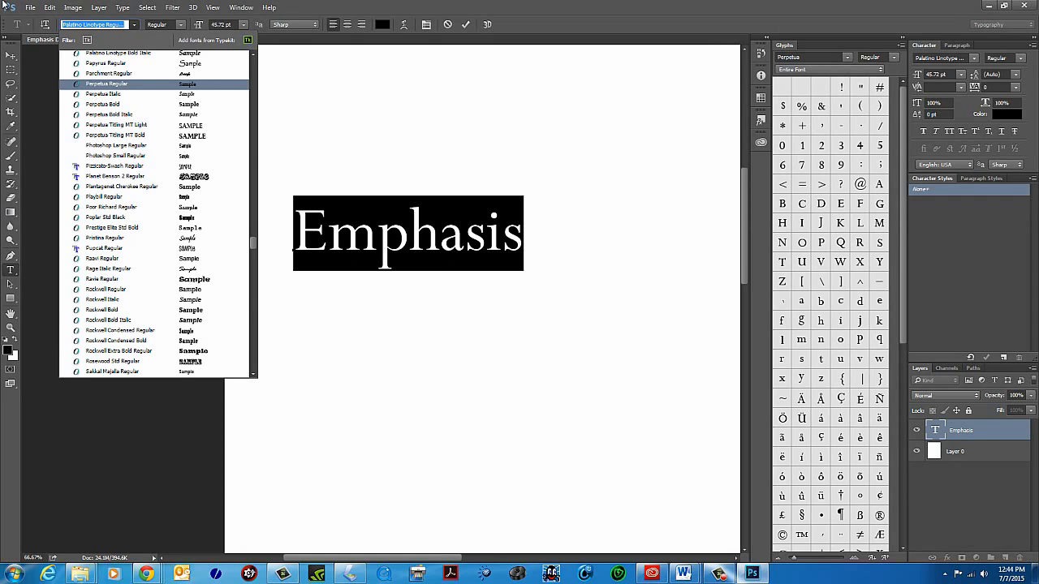
{"action": "type", "text": "impact"}
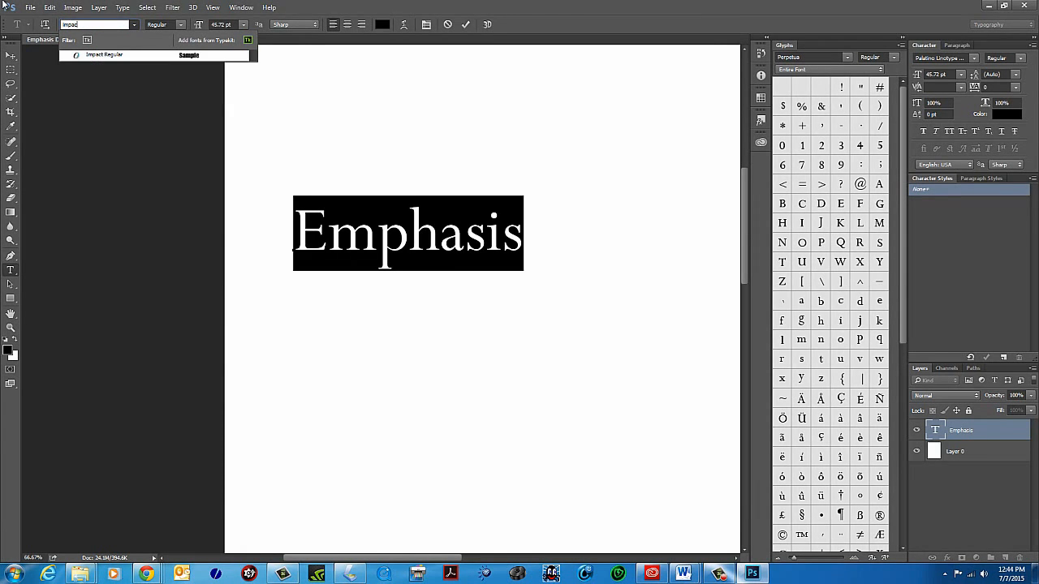
{"action": "left_click", "coordinate": [97, 54]}
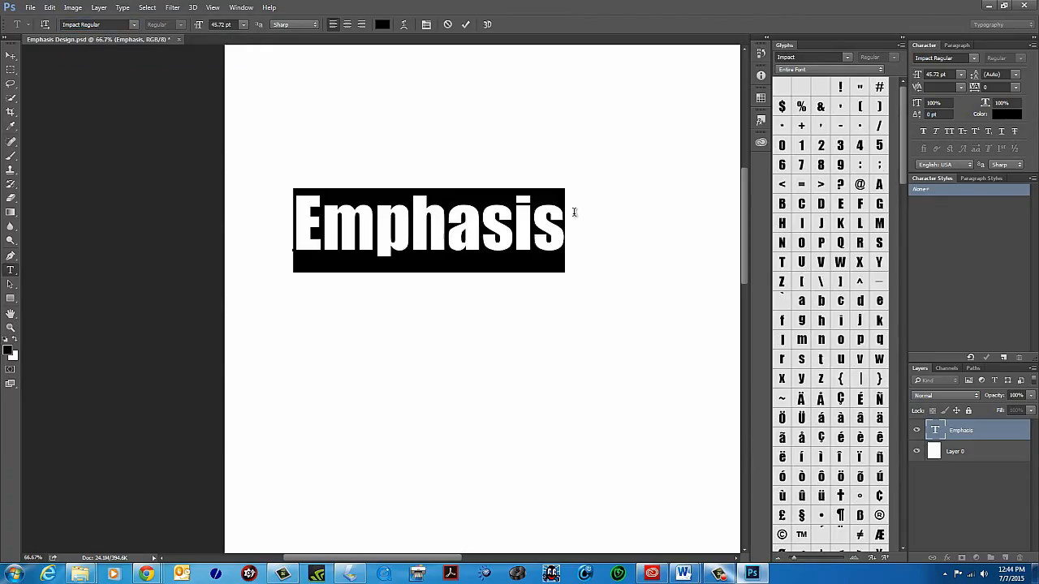
{"action": "left_click", "coordinate": [520, 212]}
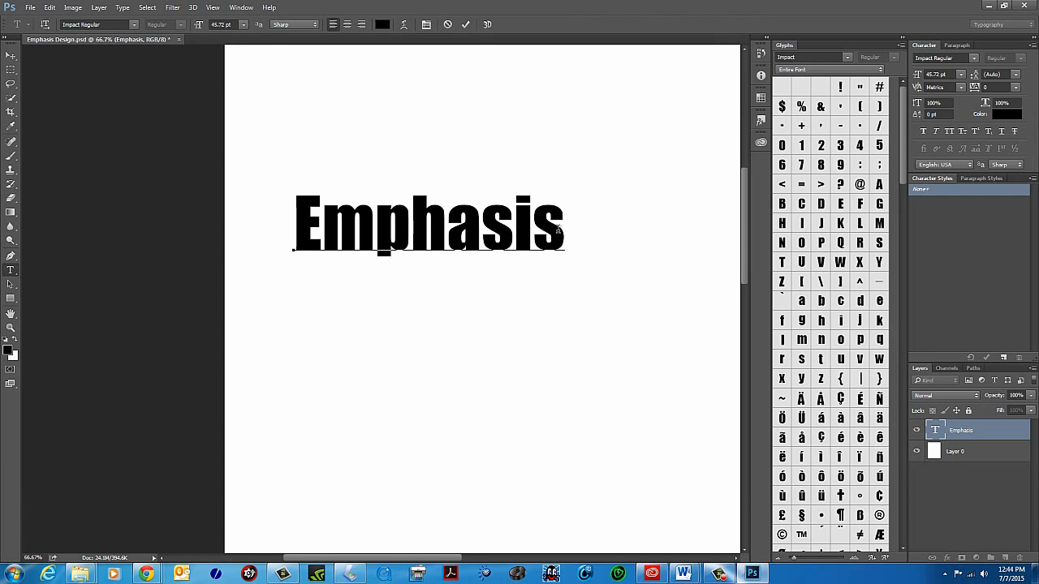
{"action": "left_click", "coordinate": [11, 55]}
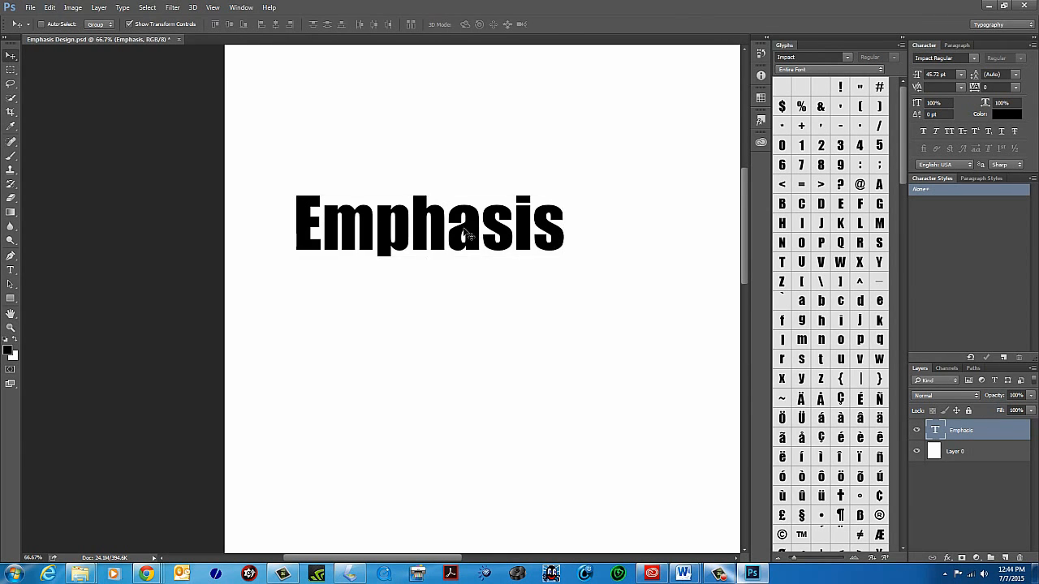
{"action": "left_click_drag", "start_coordinate": [460, 213], "coordinate": [466, 236]}
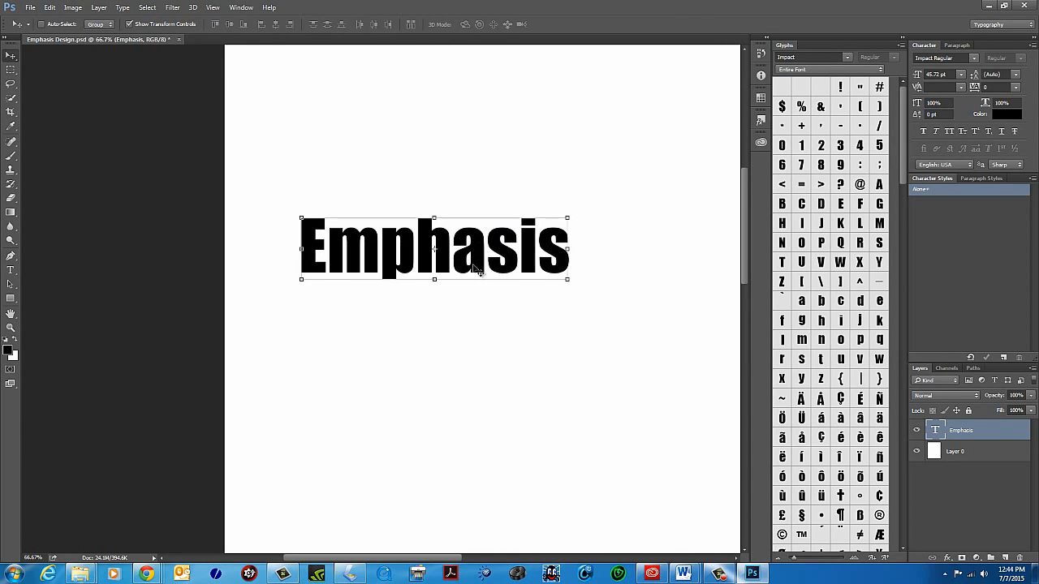
Save the document as the Photoshop file Emphasis Design in Creative Cloud Files, replacing the existing file and keeping Maximize Compatibility on.
{"action": "left_click", "coordinate": [30, 7]}
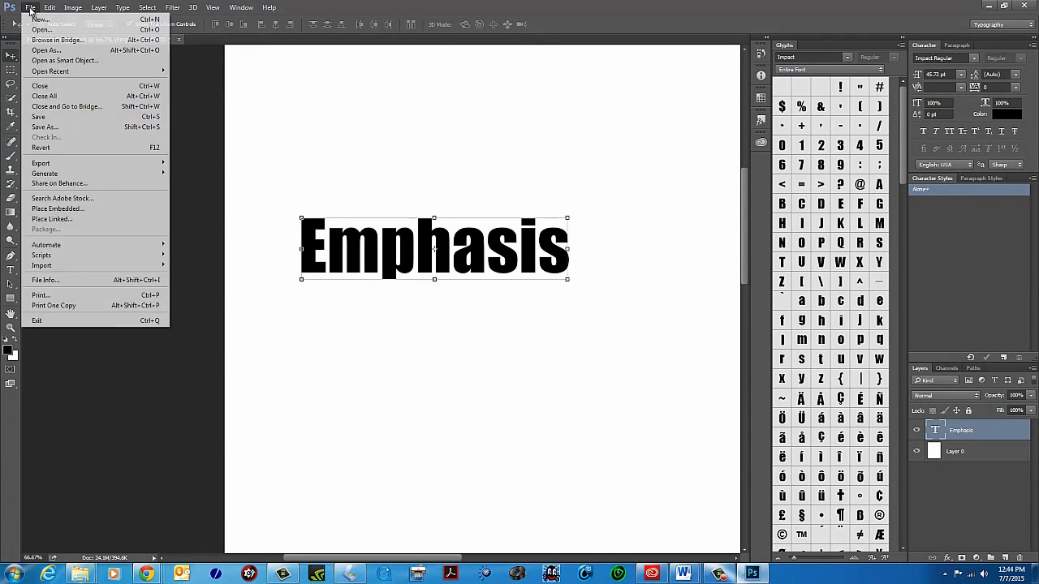
{"action": "left_click", "coordinate": [44, 127]}
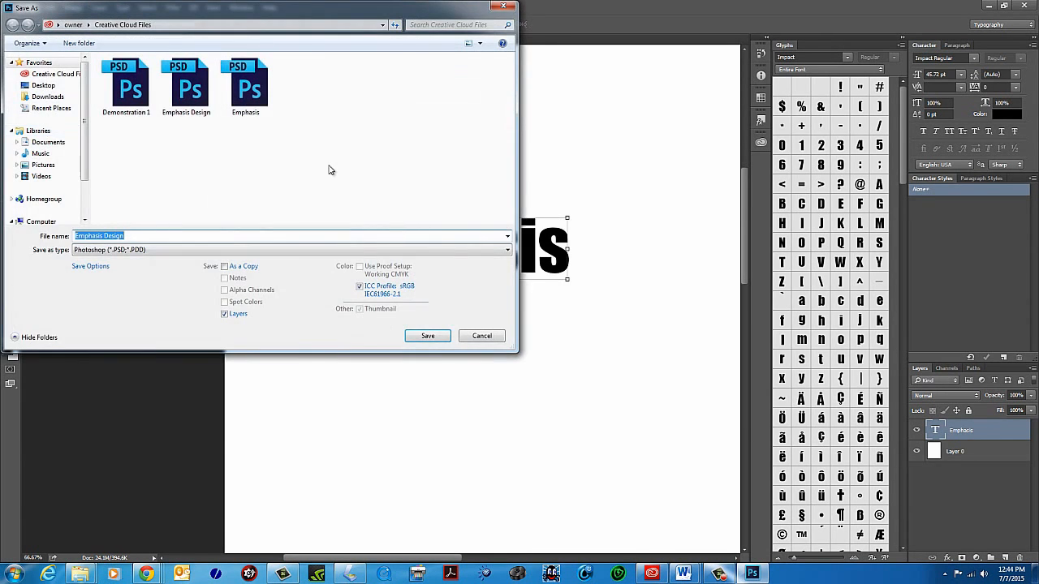
{"action": "left_click", "coordinate": [186, 85]}
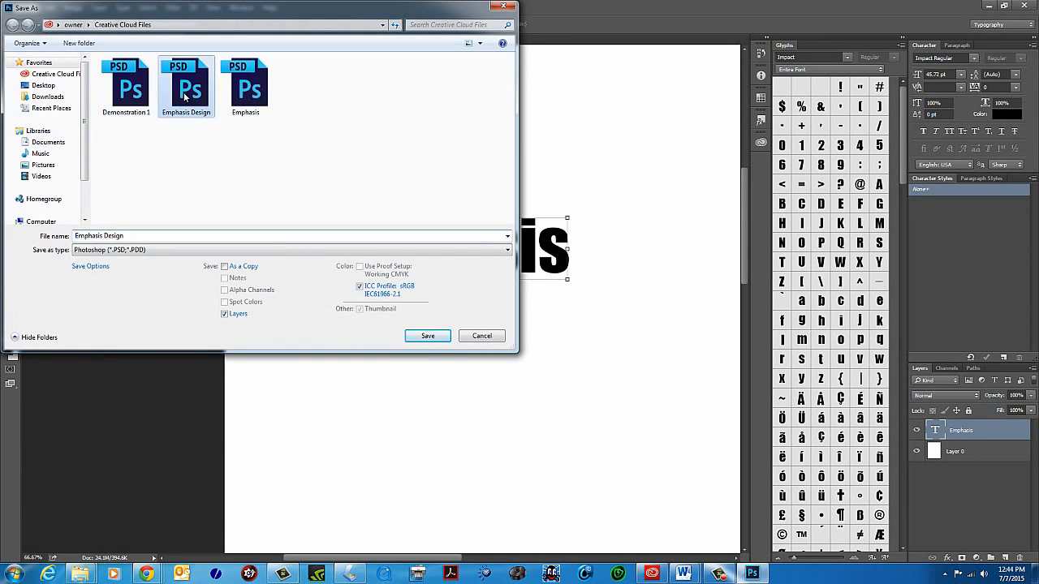
{"action": "left_click", "coordinate": [428, 337]}
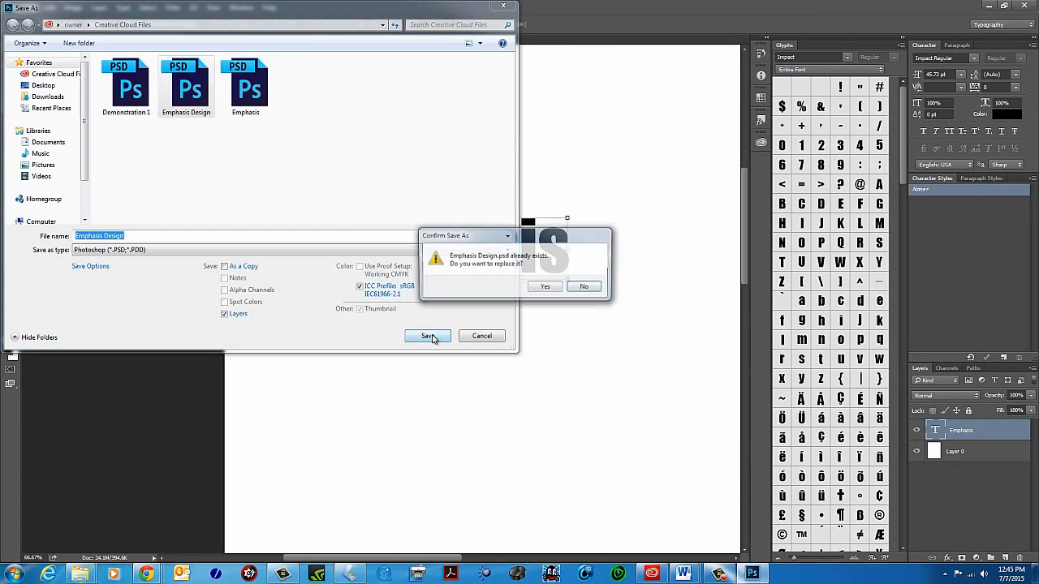
{"action": "left_click", "coordinate": [540, 289]}
{"action": "left_click", "coordinate": [649, 174]}
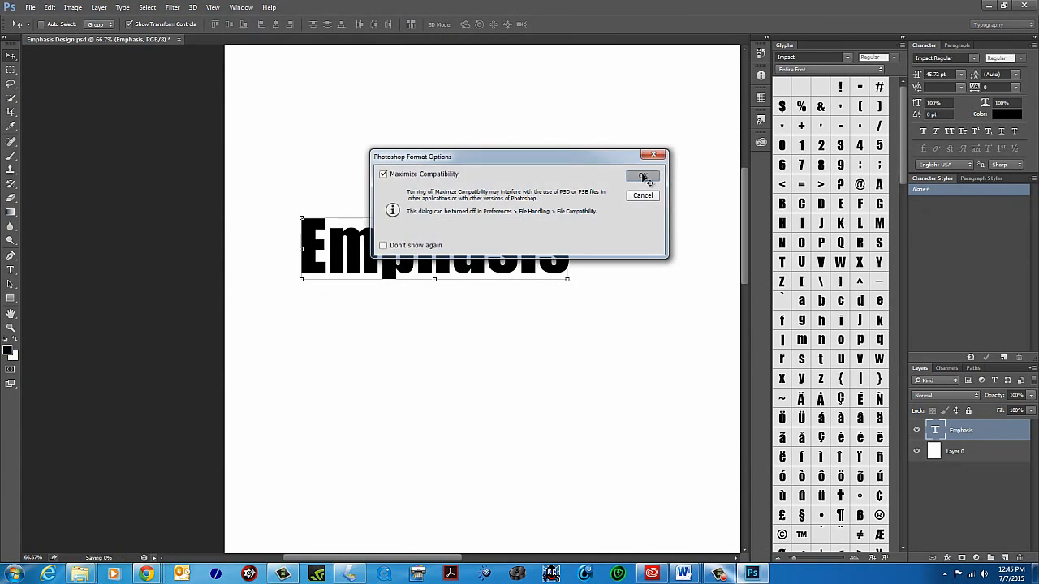
Move the Emphasis text slightly up the page and set its font size to 12 pt.
{"action": "left_click_drag", "start_coordinate": [467, 276], "coordinate": [523, 251]}
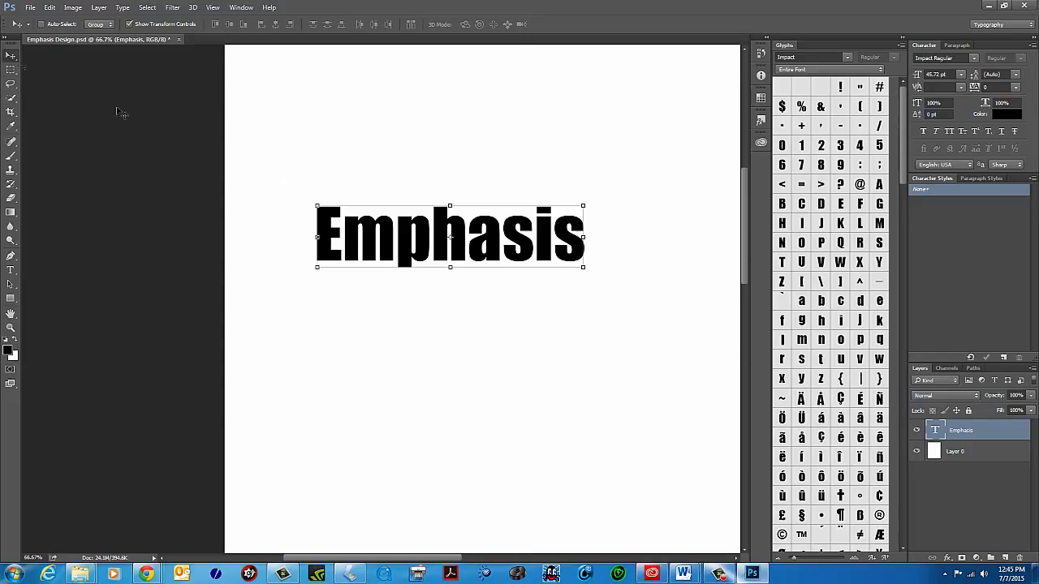
{"action": "left_click_drag", "start_coordinate": [537, 231], "coordinate": [521, 235]}
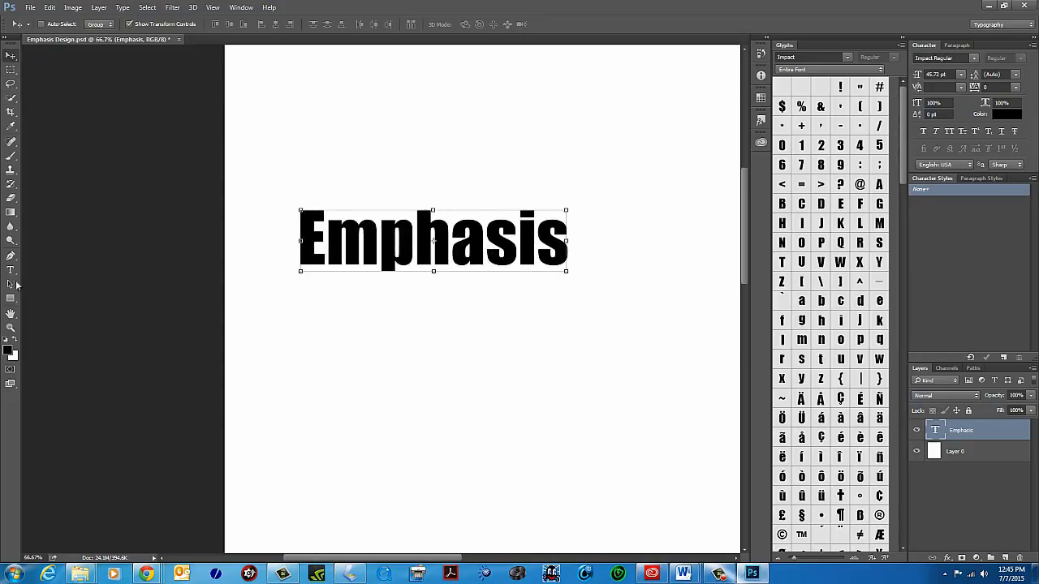
{"action": "double_click", "coordinate": [933, 429]}
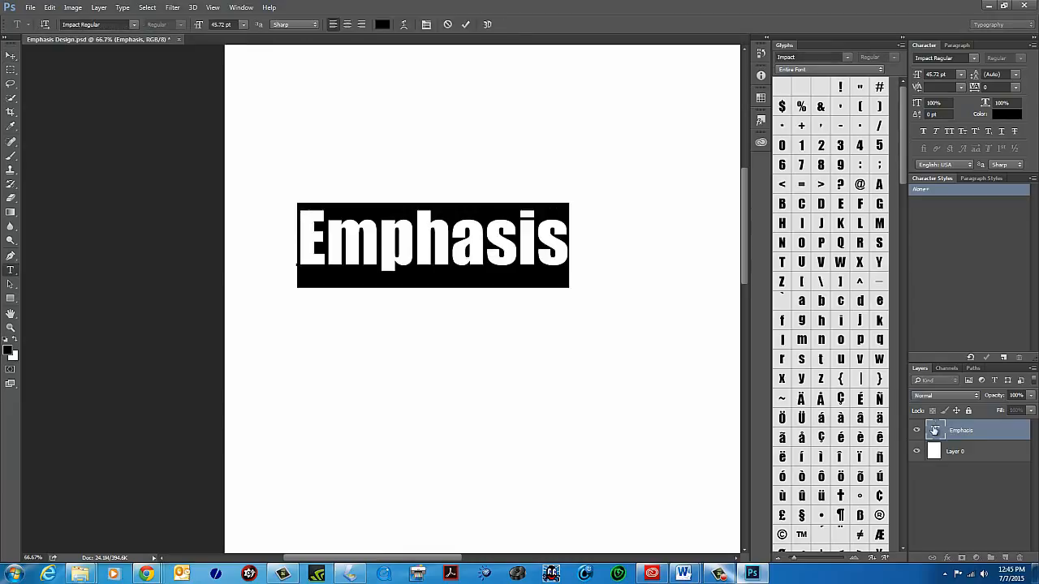
{"action": "left_click", "coordinate": [237, 24]}
{"action": "type", "text": "12"}
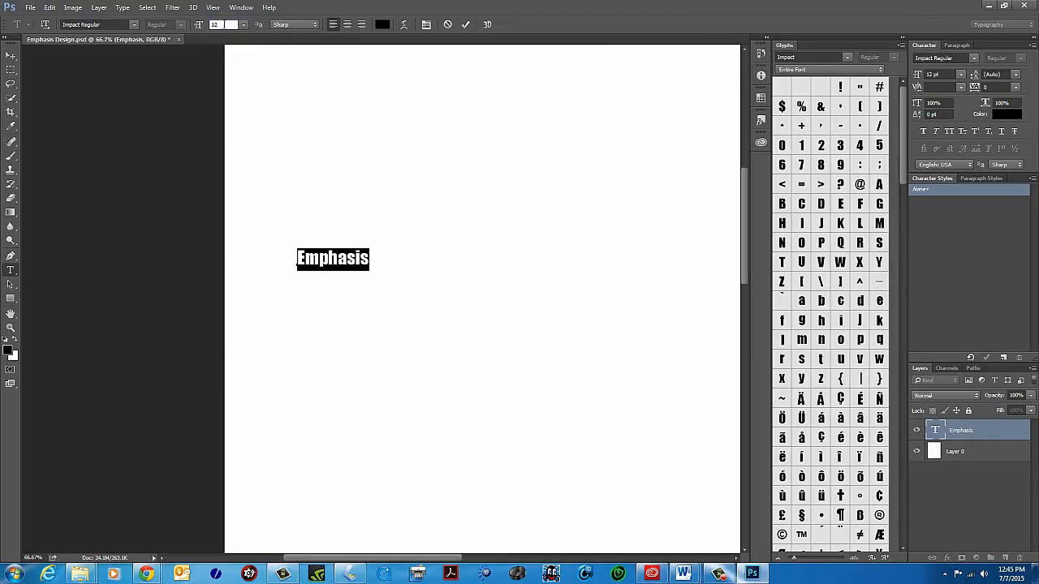
Raise the Emphasis text's font size step by step to 44 pt.
{"action": "left_click_drag", "start_coordinate": [224, 24], "coordinate": [156, 18]}
{"action": "key", "text": "Up"}
{"action": "key", "text": "Up"}
{"action": "key", "text": "Up"}
{"action": "key", "text": "Up"}
{"action": "key", "text": "Up"}
{"action": "key", "text": "Up"}
{"action": "key", "text": "Up"}
{"action": "key", "text": "Up"}
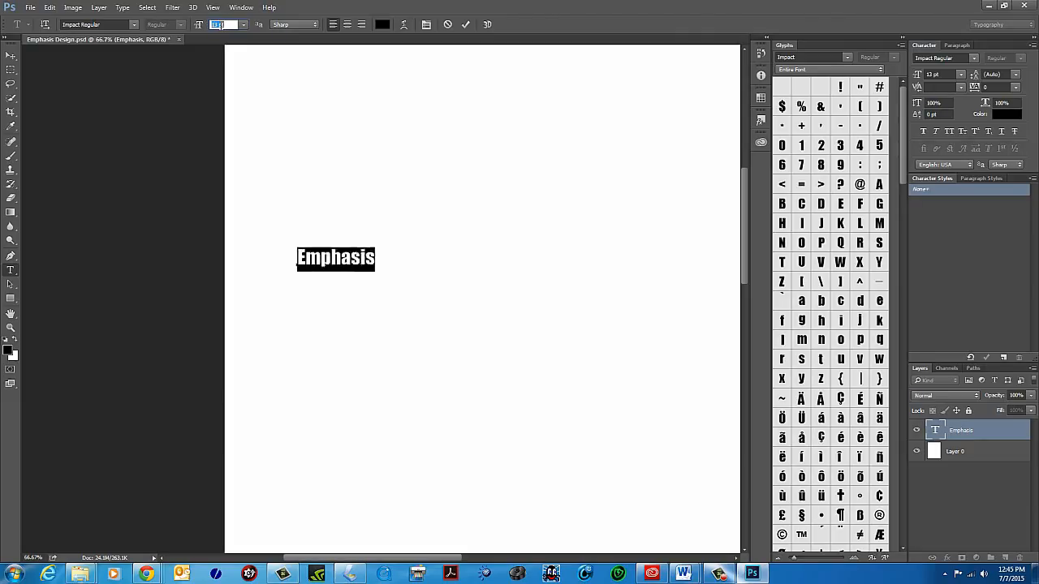
{"action": "key", "text": "Up"}
{"action": "key", "text": "Up"}
{"action": "key", "text": "Up"}
{"action": "key", "text": "Up"}
{"action": "key", "text": "Up"}
{"action": "key", "text": "Up"}
{"action": "key", "text": "Up"}
{"action": "key", "text": "Up"}
{"action": "key", "text": "Up"}
{"action": "key", "text": "Up"}
{"action": "key", "text": "Up"}
{"action": "key", "text": "Up"}
{"action": "key", "text": "Up"}
{"action": "key", "text": "Up"}
{"action": "key", "text": "Up"}
{"action": "key", "text": "Up"}
{"action": "key", "text": "Up"}
{"action": "key", "text": "Up"}
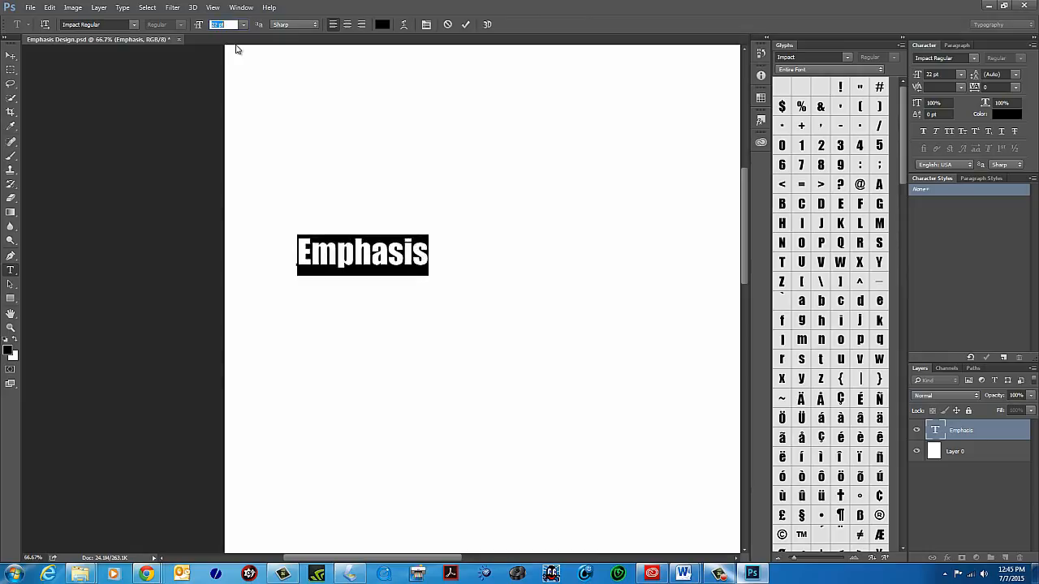
{"action": "key", "text": "Up"}
{"action": "key", "text": "Up"}
{"action": "key", "text": "Up"}
{"action": "key", "text": "Up"}
{"action": "key", "text": "Up"}
{"action": "key", "text": "Up"}
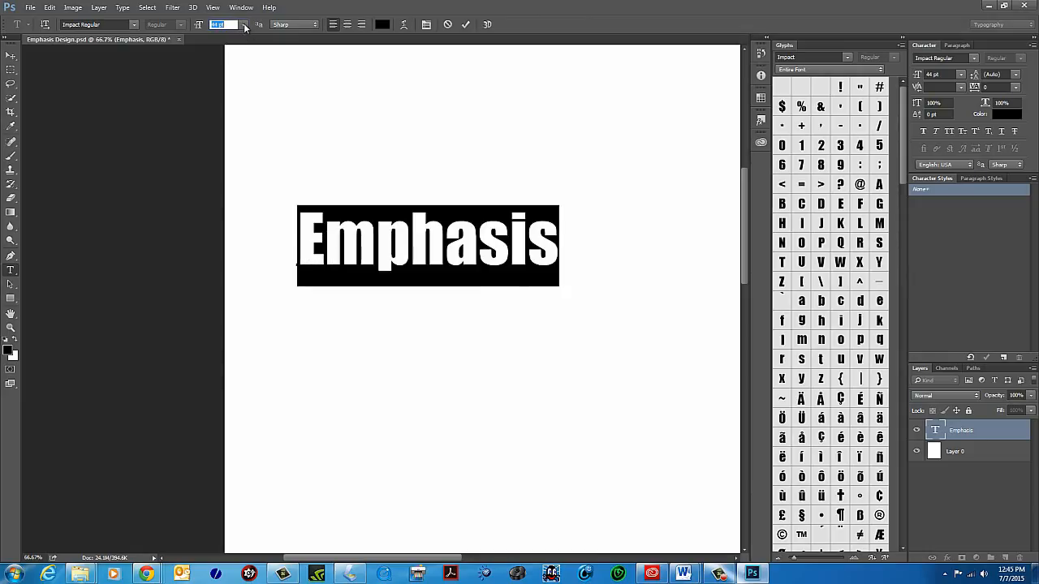
Set the Emphasis text's font size to the 18 pt preset and raise it gradually to 55 pt.
{"action": "left_click", "coordinate": [244, 25]}
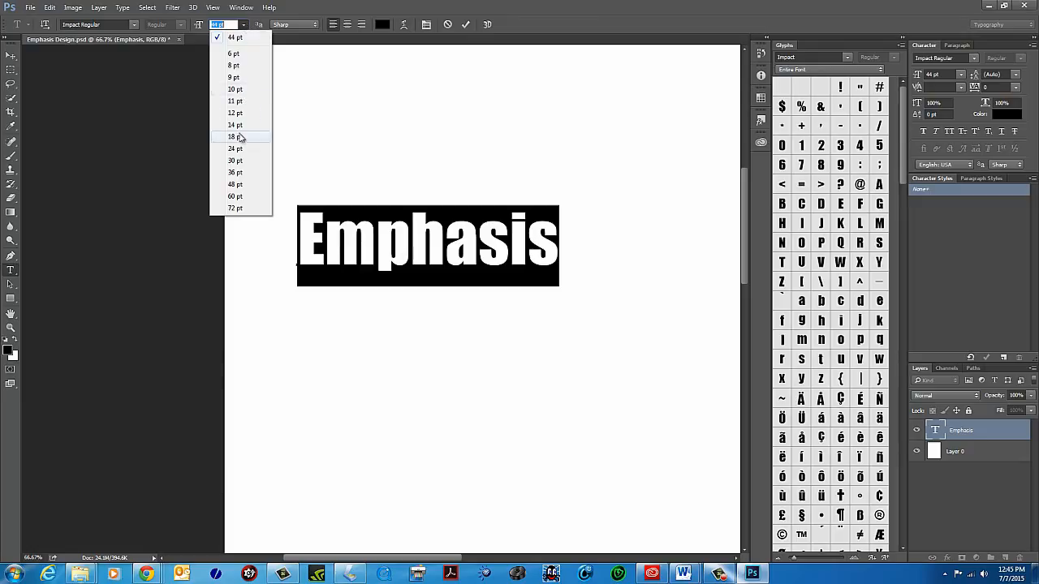
{"action": "left_click", "coordinate": [236, 136]}
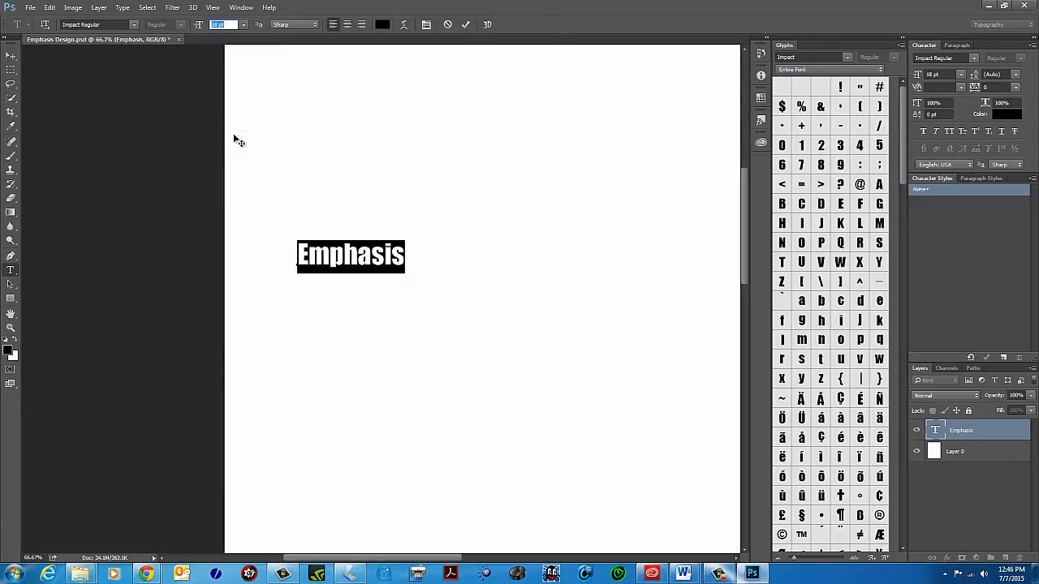
{"action": "key", "text": "Up"}
{"action": "key", "text": "Up"}
{"action": "key", "text": "Up"}
{"action": "key", "text": "Up"}
{"action": "key", "text": "Up"}
{"action": "key", "text": "Up"}
{"action": "key", "text": "Up"}
{"action": "key", "text": "Up"}
{"action": "key", "text": "Up"}
{"action": "key", "text": "Up"}
{"action": "key", "text": "Up"}
{"action": "key", "text": "Up"}
{"action": "key", "text": "Up"}
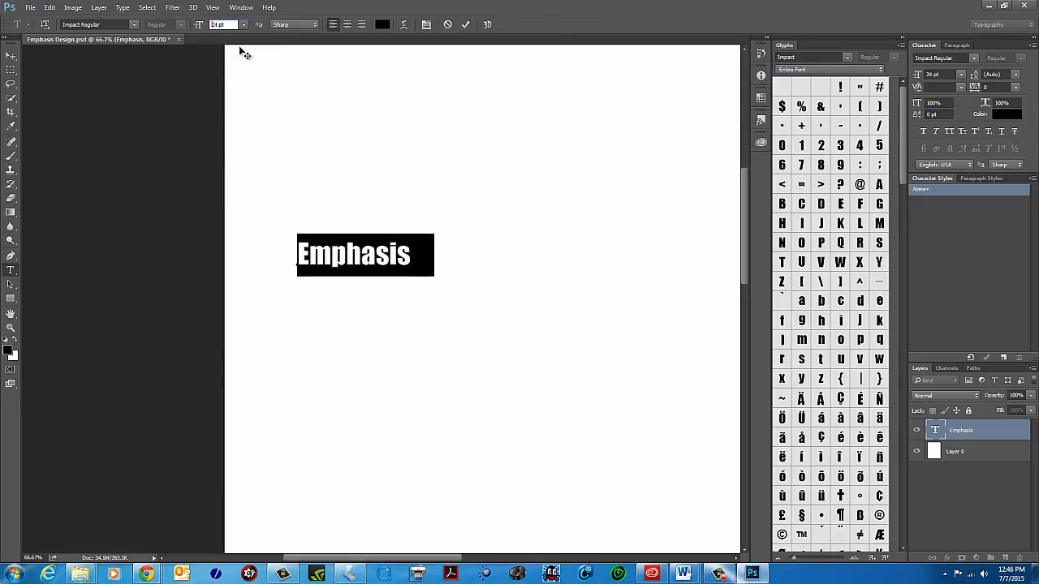
{"action": "key", "text": "Up"}
{"action": "key", "text": "Up"}
{"action": "key", "text": "Up"}
{"action": "key", "text": "Up"}
{"action": "key", "text": "Up"}
{"action": "key", "text": "Up"}
{"action": "key", "text": "Up"}
{"action": "key", "text": "Up"}
{"action": "key", "text": "Up"}
{"action": "key", "text": "Up"}
{"action": "key", "text": "Up"}
{"action": "key", "text": "Up"}
{"action": "key", "text": "Up"}
{"action": "key", "text": "Up"}
{"action": "key", "text": "Up"}
{"action": "key", "text": "Up"}
{"action": "key", "text": "Up"}
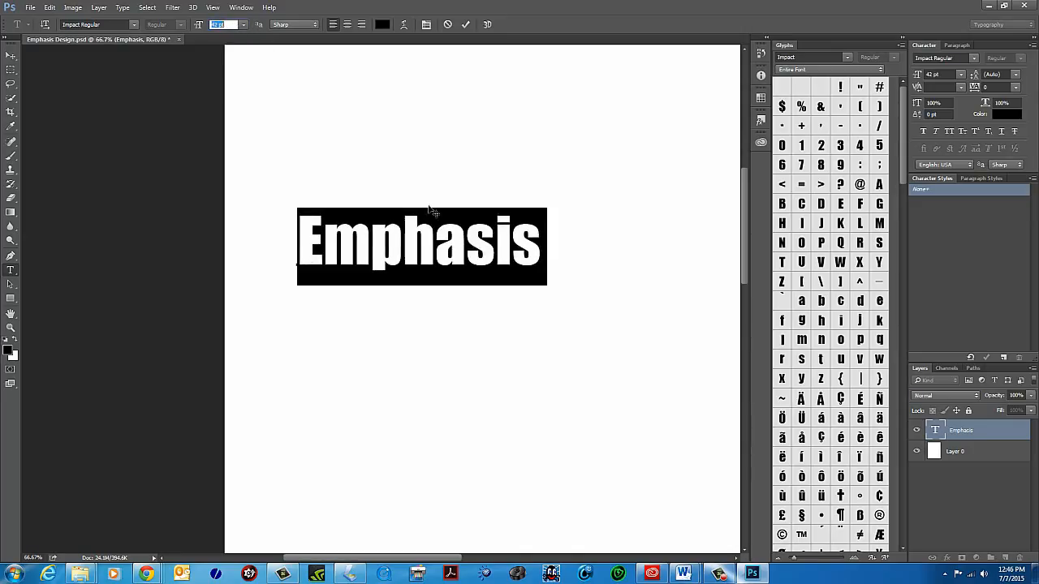
{"action": "key", "text": "Up"}
{"action": "key", "text": "Up"}
{"action": "key", "text": "Up"}
{"action": "key", "text": "Up"}
{"action": "key", "text": "Up"}
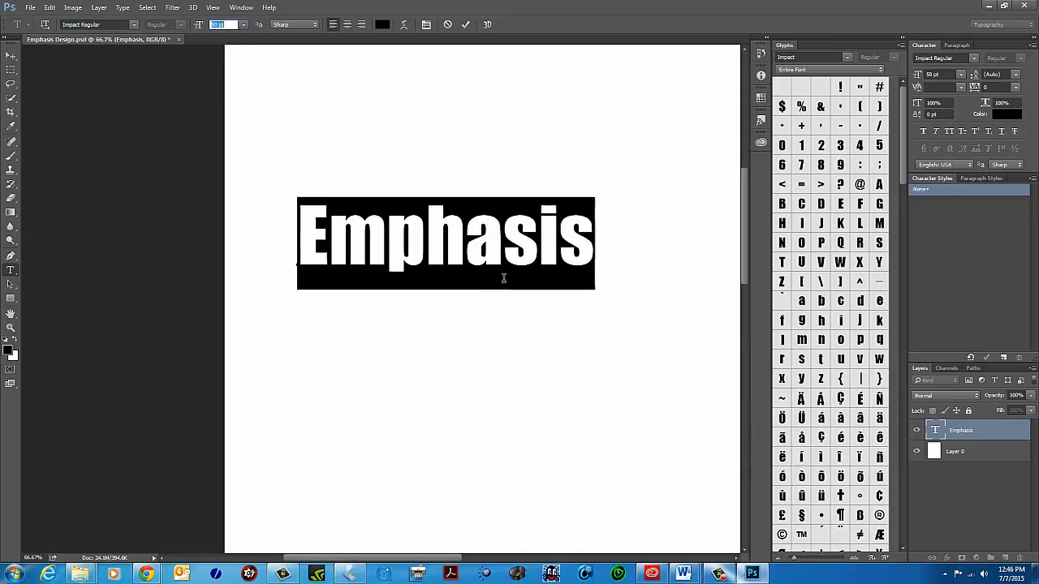
{"action": "key", "text": "Up"}
{"action": "key", "text": "Up"}
{"action": "key", "text": "Up"}
{"action": "key", "text": "Up"}
{"action": "key", "text": "Down"}
{"action": "key", "text": "Down"}
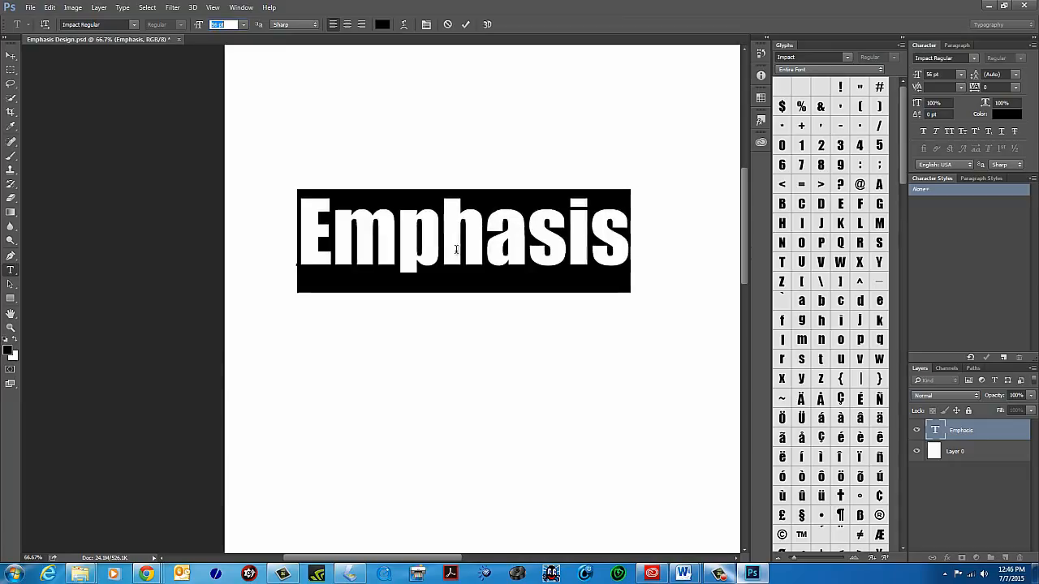
{"action": "left_click", "coordinate": [456, 249]}
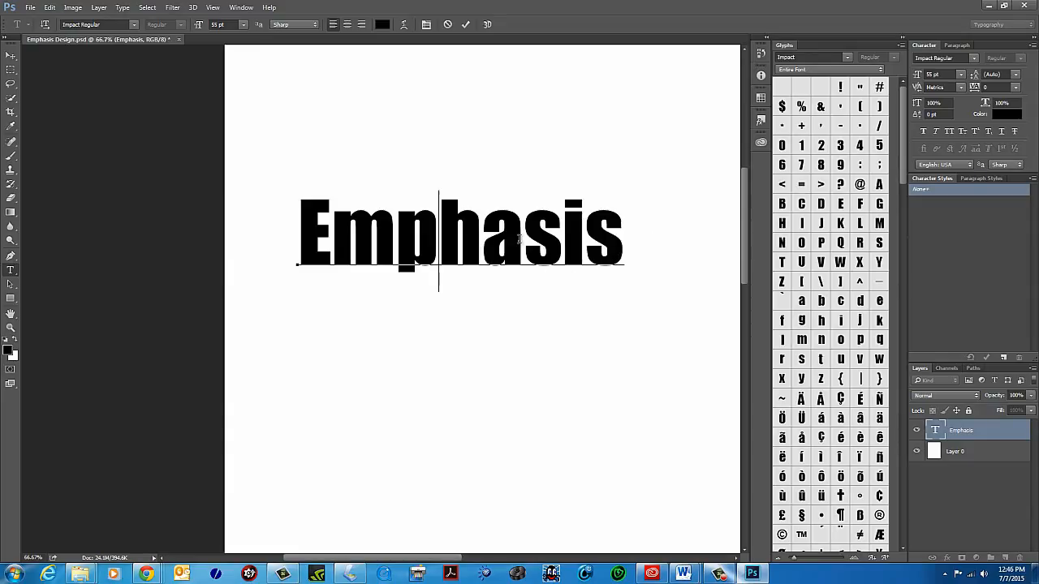
Enlarge only the letters "pha" in the middle of the word Emphasis to a font size of 84 pt.
{"action": "left_click_drag", "start_coordinate": [525, 240], "coordinate": [414, 235]}
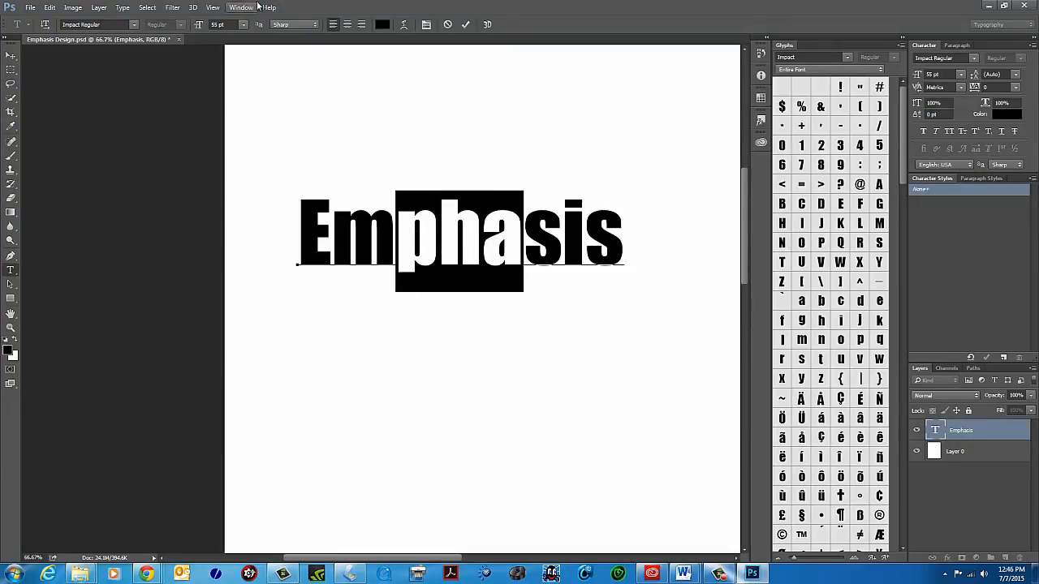
{"action": "left_click", "coordinate": [221, 25]}
{"action": "key", "text": "Up"}
{"action": "key", "text": "Up"}
{"action": "key", "text": "Up"}
{"action": "key", "text": "Up"}
{"action": "key", "text": "Up"}
{"action": "key", "text": "Up"}
{"action": "key", "text": "Up"}
{"action": "key", "text": "Up"}
{"action": "key", "text": "Up"}
{"action": "key", "text": "Up"}
{"action": "key", "text": "Up"}
{"action": "key", "text": "Up"}
{"action": "key", "text": "Up"}
{"action": "key", "text": "Up"}
{"action": "key", "text": "Up"}
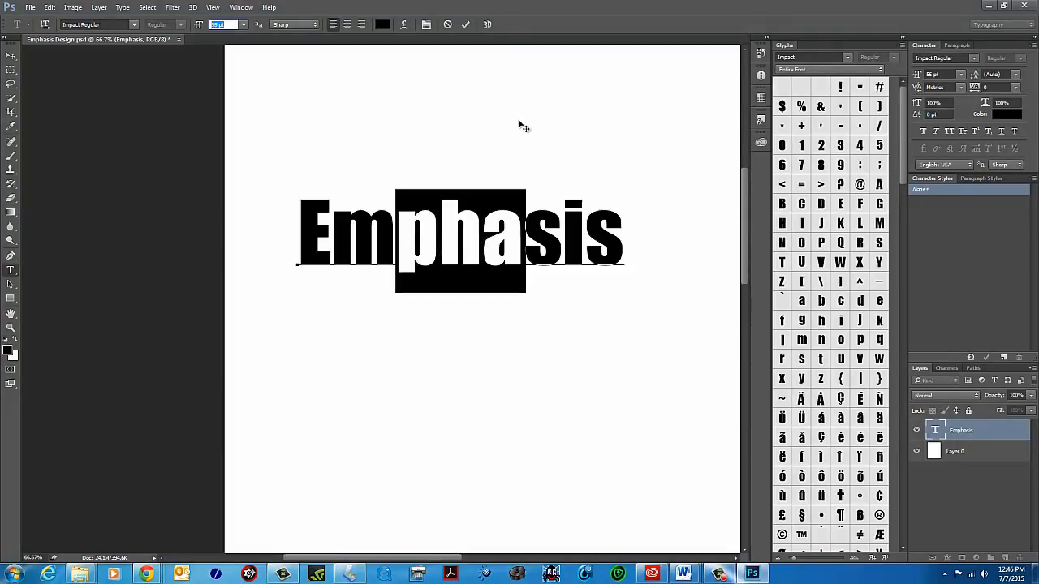
{"action": "key", "text": "Up"}
{"action": "key", "text": "Up"}
{"action": "key", "text": "Up"}
{"action": "key", "text": "Up"}
{"action": "key", "text": "Up"}
{"action": "key", "text": "Up"}
{"action": "key", "text": "Up"}
{"action": "key", "text": "Up"}
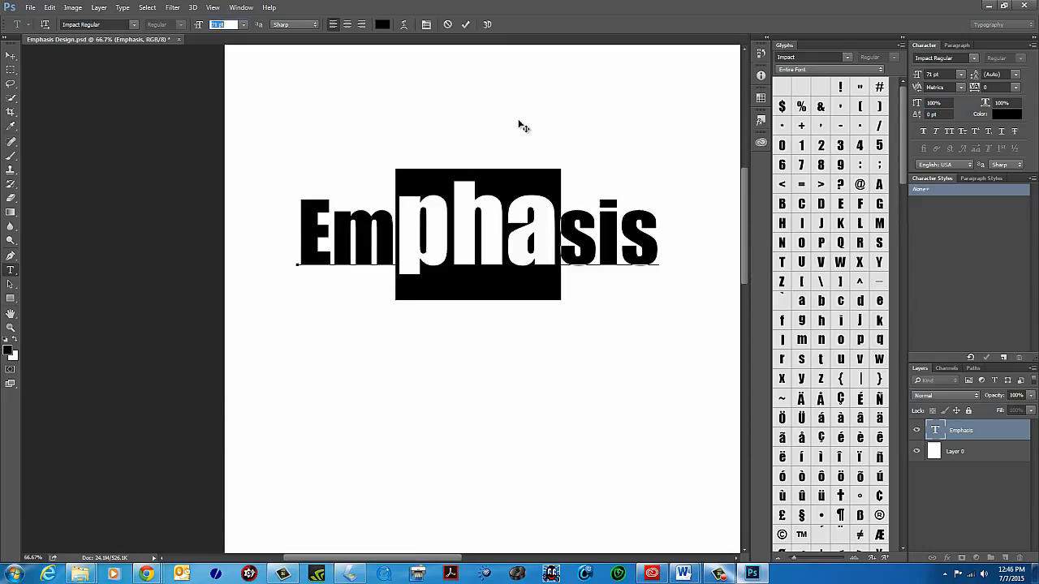
{"action": "key", "text": "Up"}
{"action": "key", "text": "Up"}
{"action": "key", "text": "Up"}
{"action": "key", "text": "Up"}
{"action": "key", "text": "Up"}
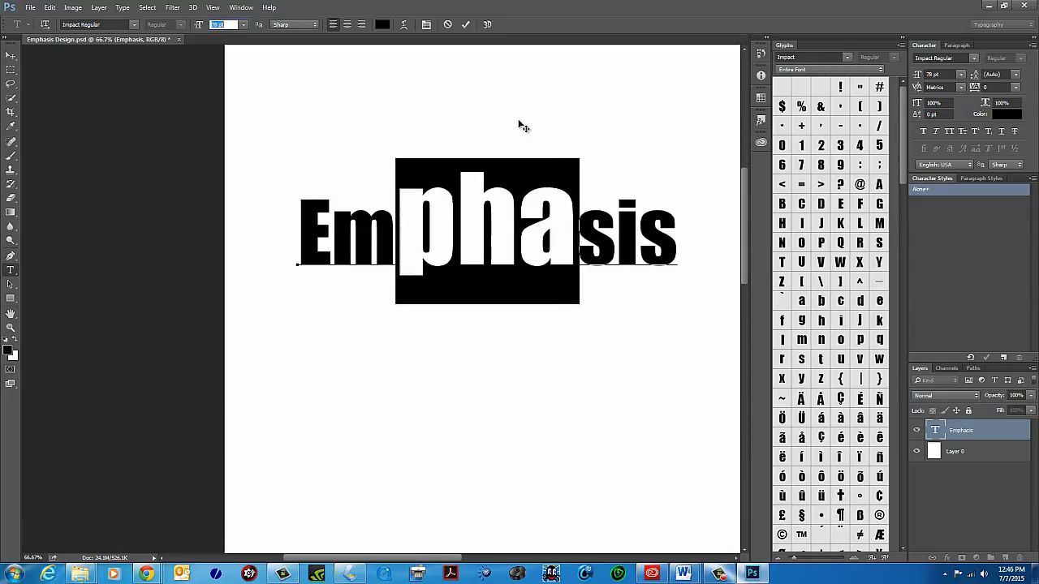
{"action": "key", "text": "Up"}
{"action": "key", "text": "Up"}
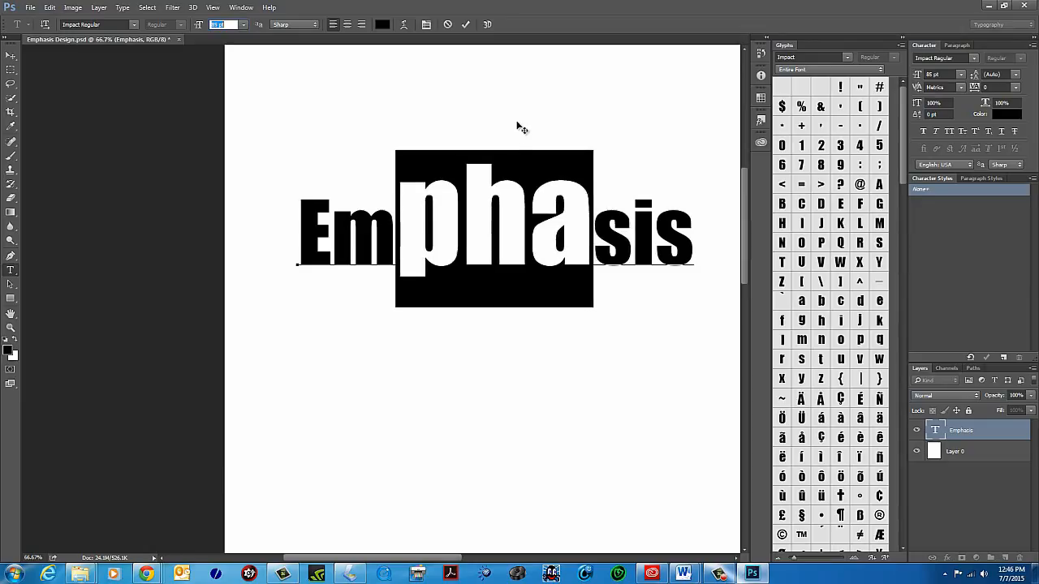
{"action": "key", "text": "Down"}
{"action": "left_click", "coordinate": [495, 241]}
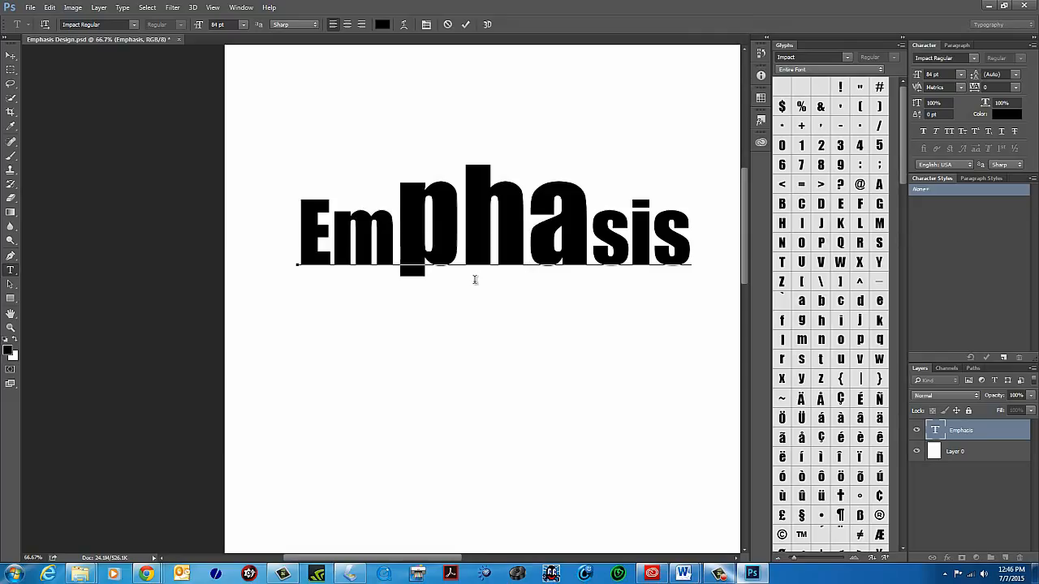
Move the Emphasis word slightly left and down on the page, applying the pending transformation, and save the document.
{"action": "left_click", "coordinate": [11, 55]}
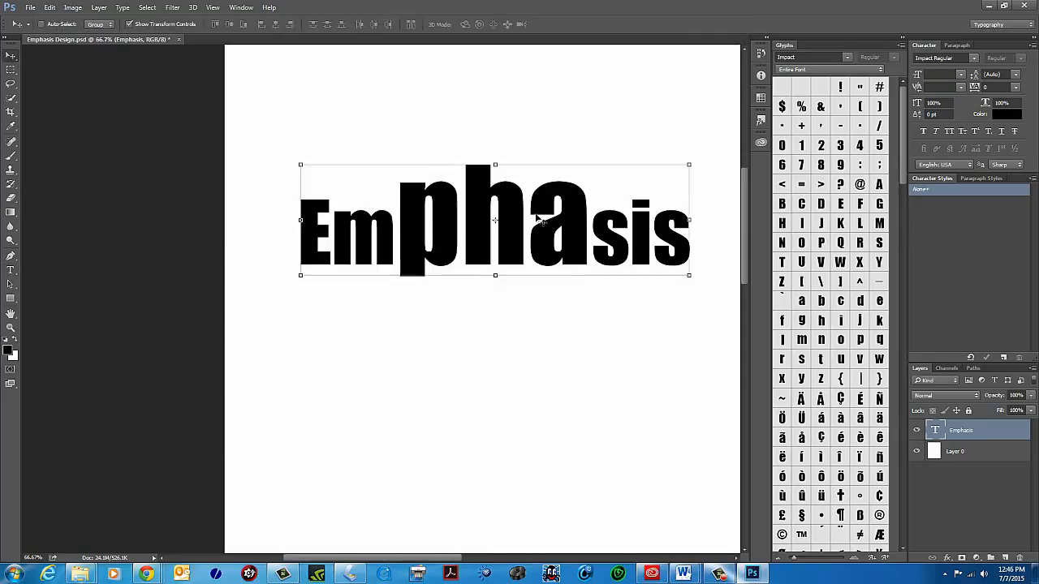
{"action": "left_click_drag", "start_coordinate": [538, 219], "coordinate": [514, 230]}
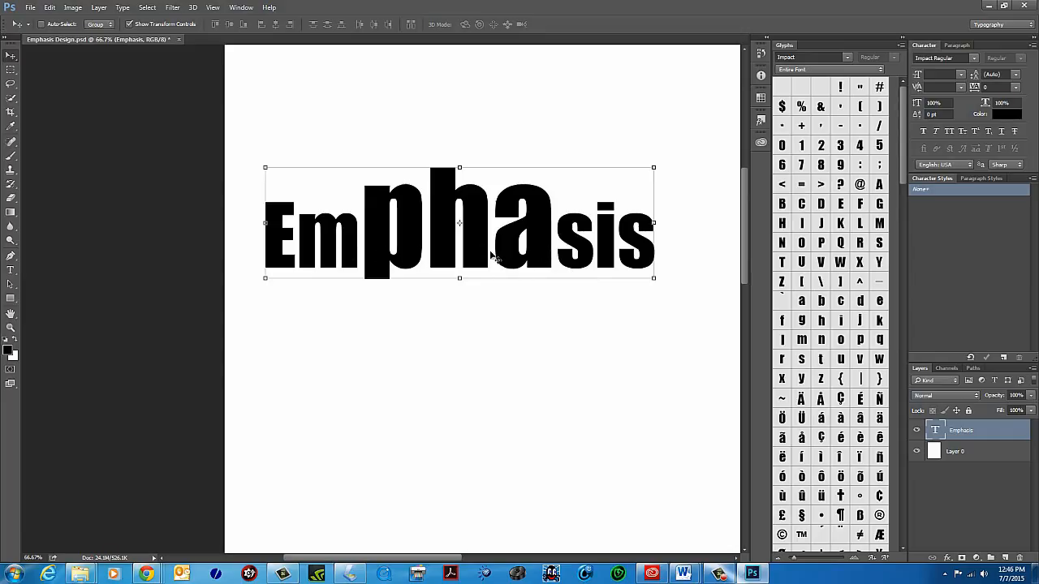
{"action": "left_click_drag", "start_coordinate": [493, 248], "coordinate": [494, 199]}
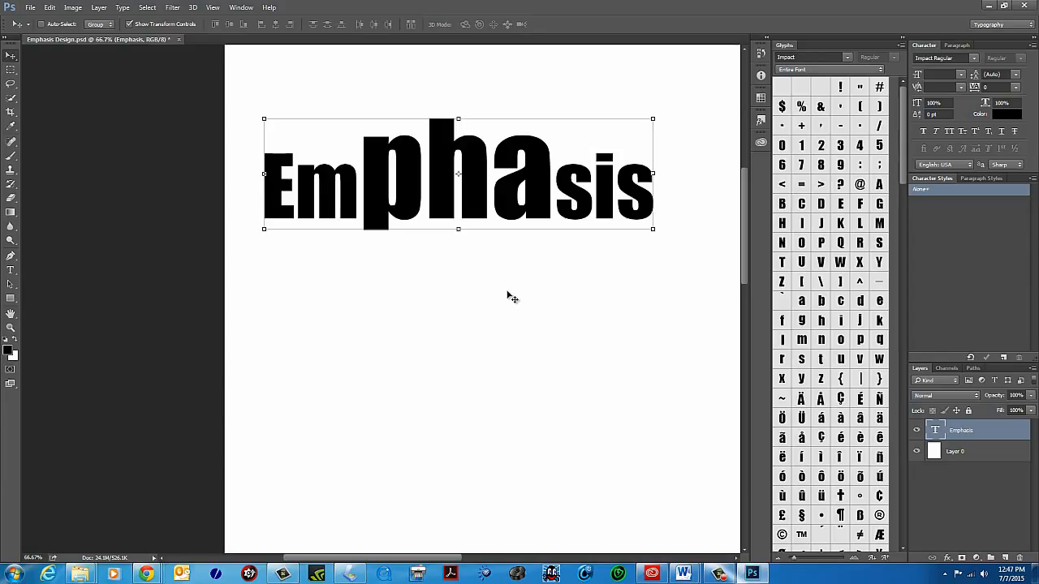
{"action": "left_click_drag", "start_coordinate": [487, 208], "coordinate": [487, 225]}
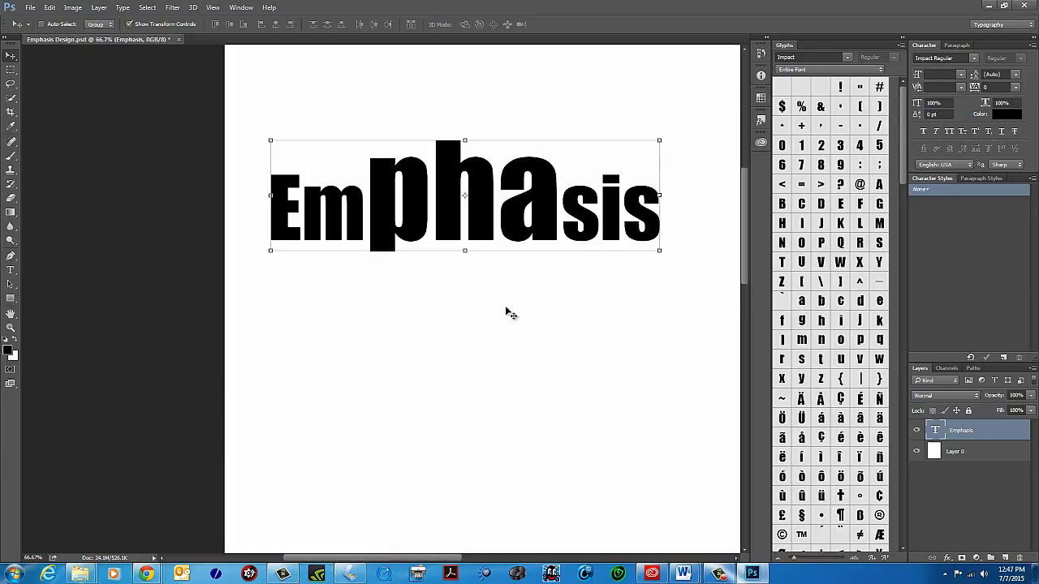
{"action": "left_click_drag", "start_coordinate": [469, 199], "coordinate": [479, 233]}
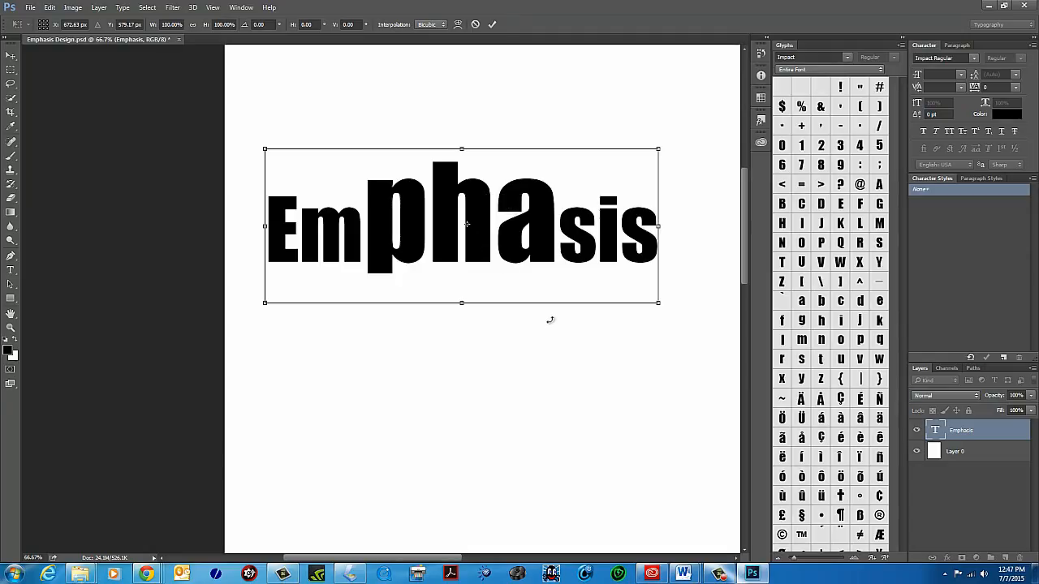
{"action": "left_click", "coordinate": [12, 56]}
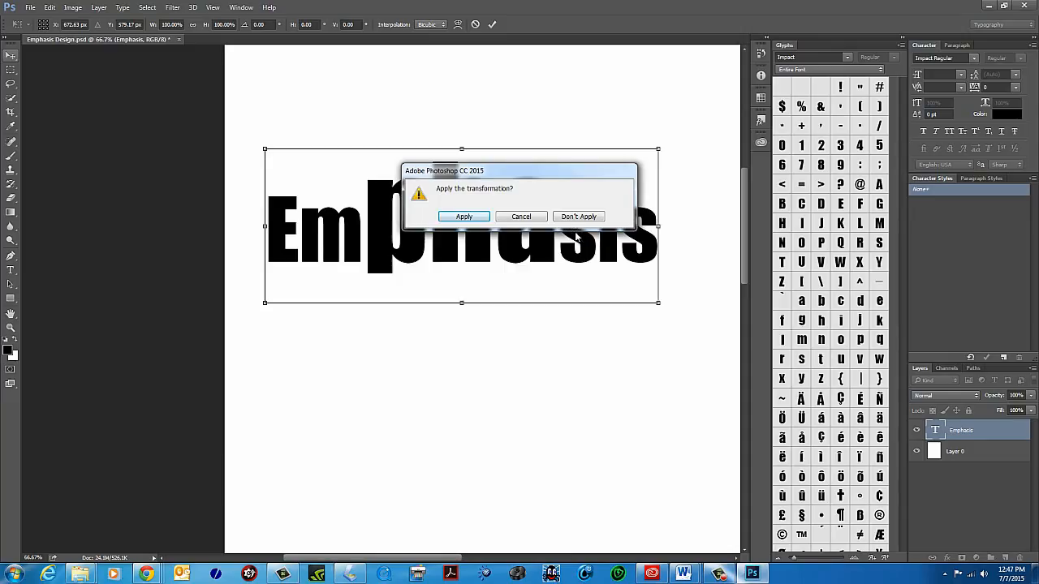
{"action": "left_click", "coordinate": [482, 219]}
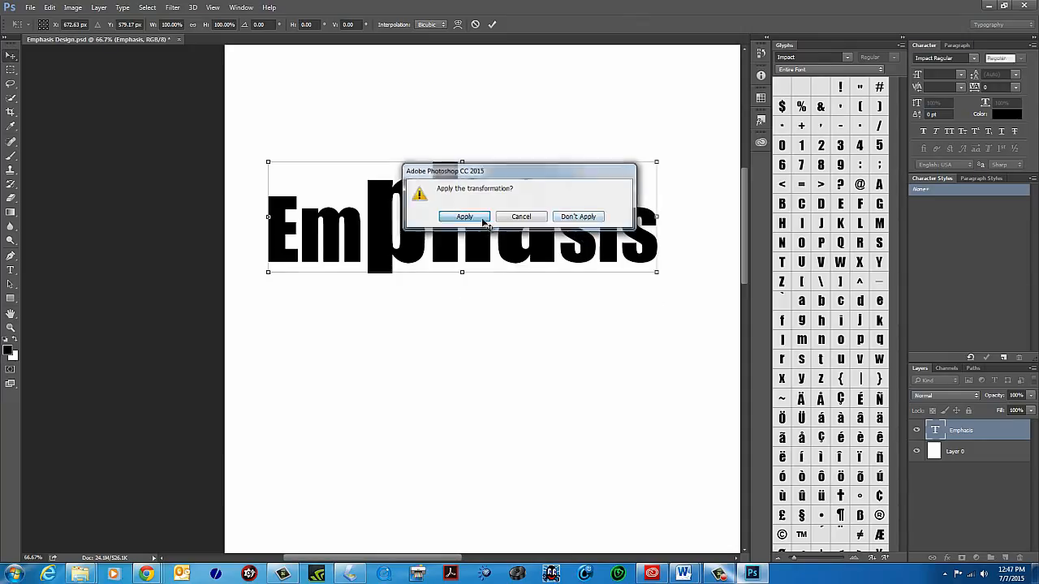
{"action": "left_click_drag", "start_coordinate": [552, 241], "coordinate": [555, 260]}
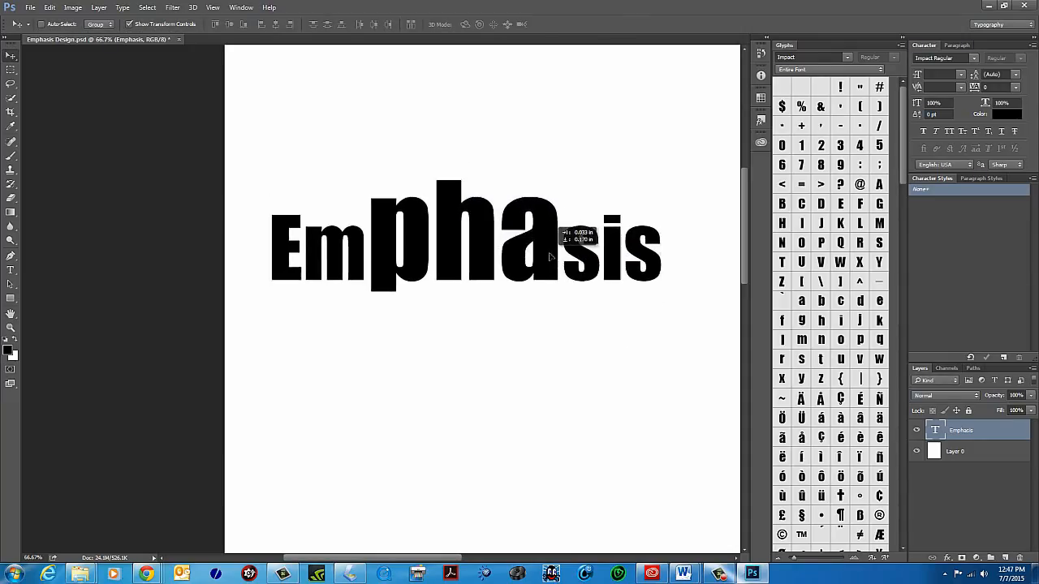
{"action": "left_click", "coordinate": [30, 8]}
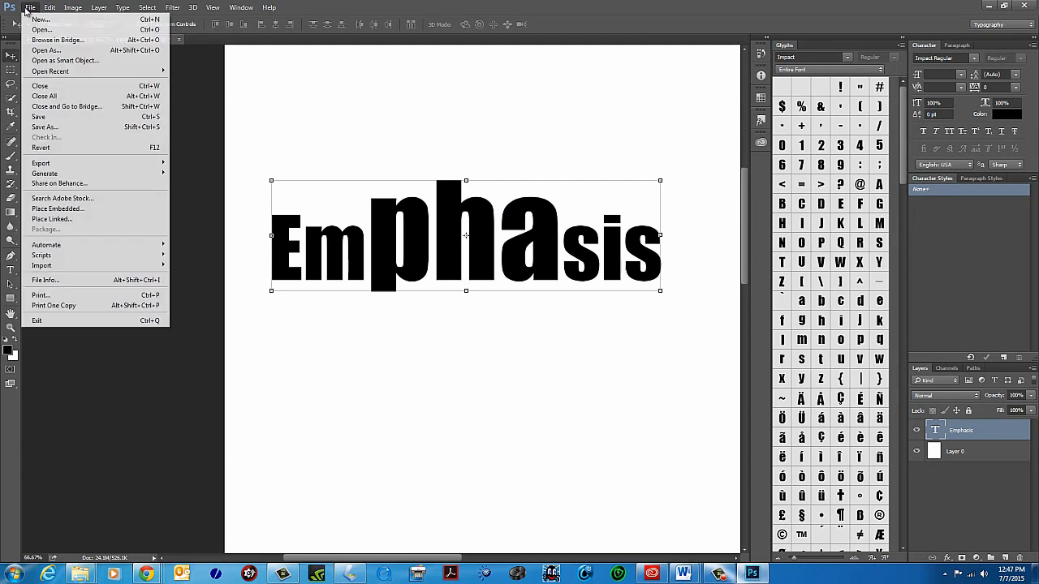
{"action": "left_click", "coordinate": [38, 119]}
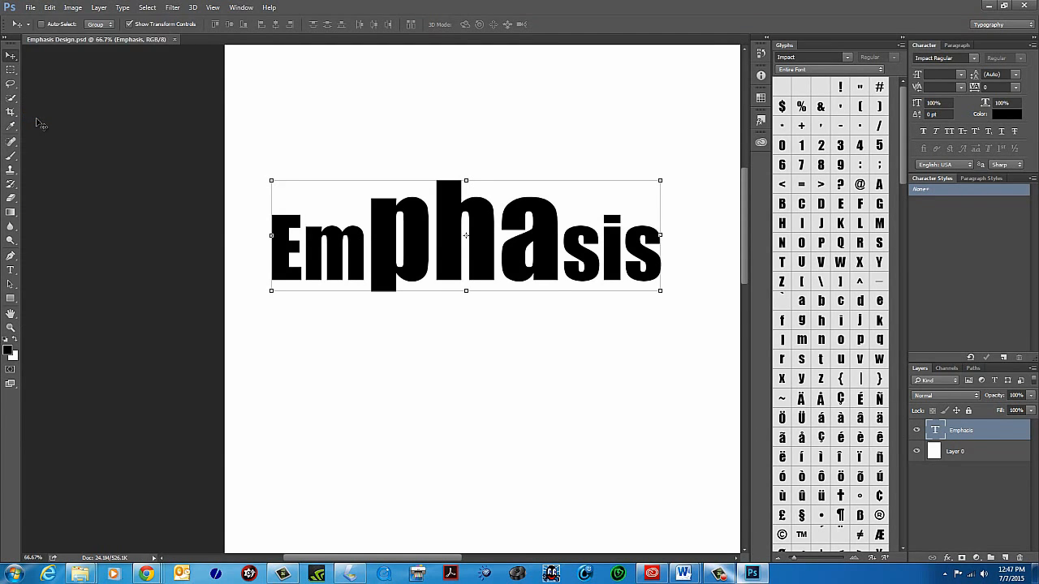
Enlarge only the letter E at the start of the word Emphasis step by step to a font size of about 117 pt.
{"action": "left_click", "coordinate": [10, 269]}
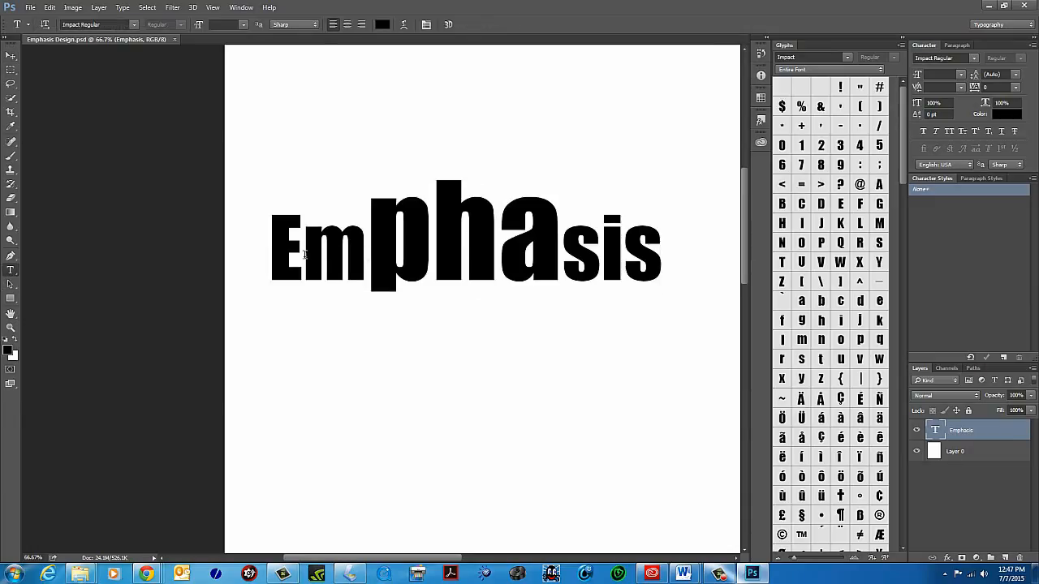
{"action": "left_click_drag", "start_coordinate": [299, 244], "coordinate": [276, 241]}
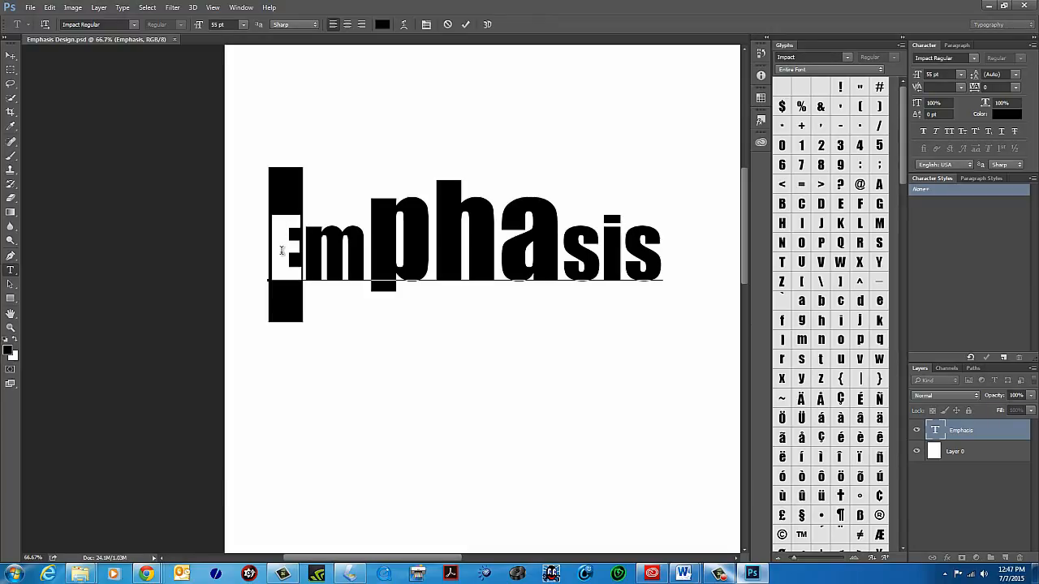
{"action": "left_click_drag", "start_coordinate": [276, 246], "coordinate": [292, 246]}
{"action": "left_click", "coordinate": [233, 24]}
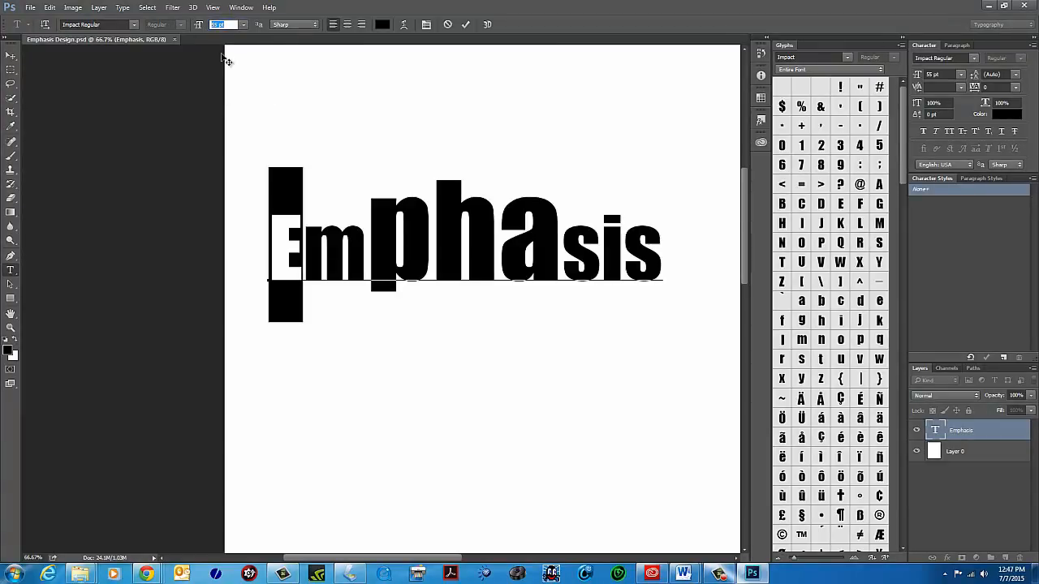
{"action": "key", "text": "Up"}
{"action": "key", "text": "Up"}
{"action": "key", "text": "Up"}
{"action": "key", "text": "Up"}
{"action": "key", "text": "Up"}
{"action": "key", "text": "Up"}
{"action": "key", "text": "Up"}
{"action": "key", "text": "Up"}
{"action": "key", "text": "Up"}
{"action": "key", "text": "Up"}
{"action": "key", "text": "Up"}
{"action": "key", "text": "Up"}
{"action": "key", "text": "Up"}
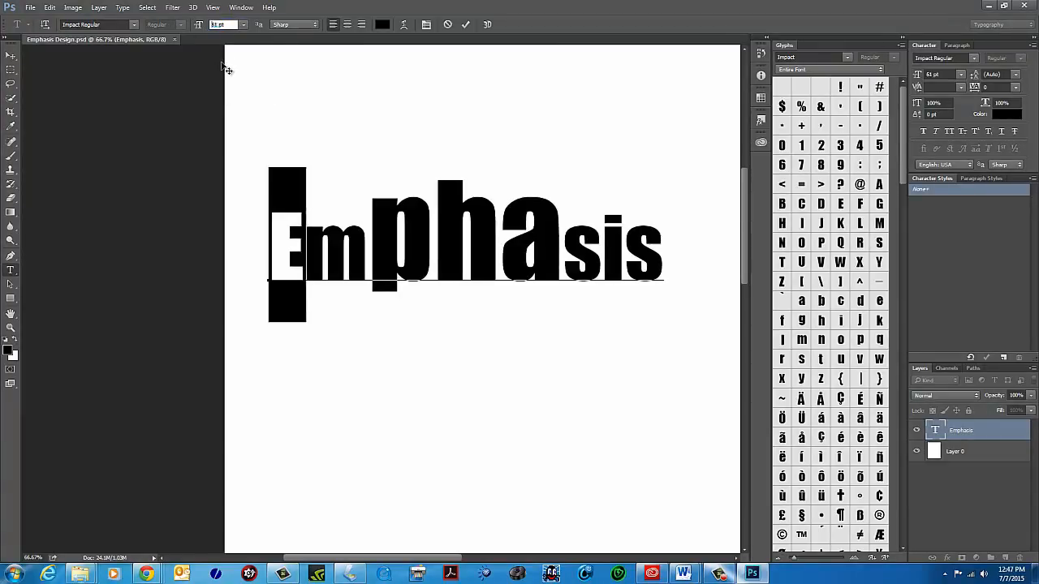
{"action": "key", "text": "Up"}
{"action": "key", "text": "Up"}
{"action": "key", "text": "Up"}
{"action": "key", "text": "Up"}
{"action": "key", "text": "Up"}
{"action": "key", "text": "Up"}
{"action": "key", "text": "Up"}
{"action": "key", "text": "Up"}
{"action": "key", "text": "Up"}
{"action": "key", "text": "Up"}
{"action": "key", "text": "Up"}
{"action": "key", "text": "Up"}
{"action": "key", "text": "Up"}
{"action": "key", "text": "Up"}
{"action": "key", "text": "Up"}
{"action": "key", "text": "Up"}
{"action": "key", "text": "Up"}
{"action": "key", "text": "Up"}
{"action": "key", "text": "Up"}
{"action": "key", "text": "Up"}
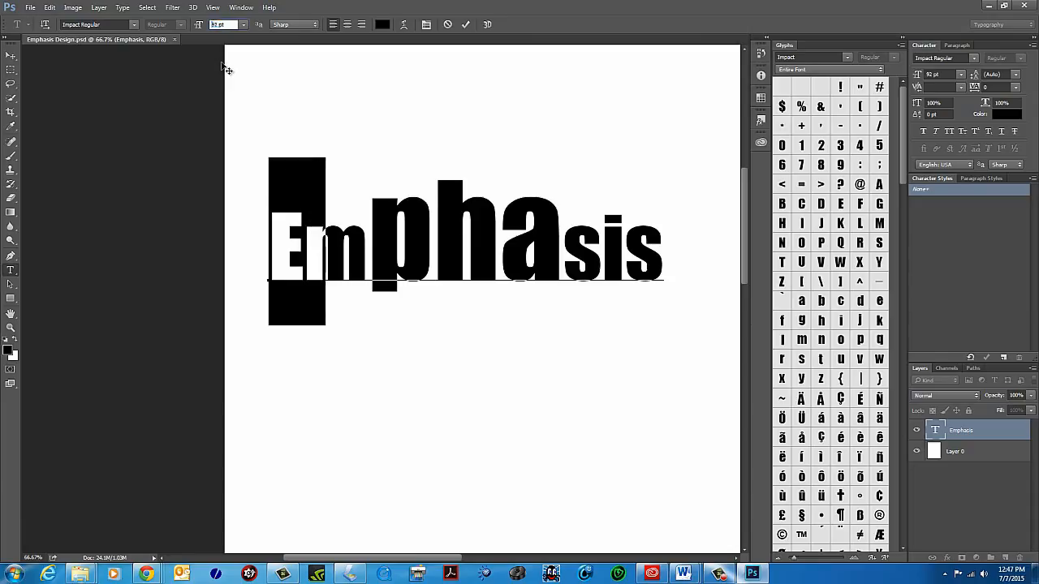
{"action": "key", "text": "Up"}
{"action": "key", "text": "Up"}
{"action": "key", "text": "Up"}
{"action": "key", "text": "Up"}
{"action": "key", "text": "Up"}
{"action": "key", "text": "Up"}
{"action": "key", "text": "Up"}
{"action": "key", "text": "Up"}
{"action": "key", "text": "Up"}
{"action": "key", "text": "Up"}
{"action": "key", "text": "Up"}
{"action": "key", "text": "Up"}
{"action": "key", "text": "Up"}
{"action": "key", "text": "Up"}
{"action": "key", "text": "Up"}
{"action": "key", "text": "Up"}
{"action": "key", "text": "Up"}
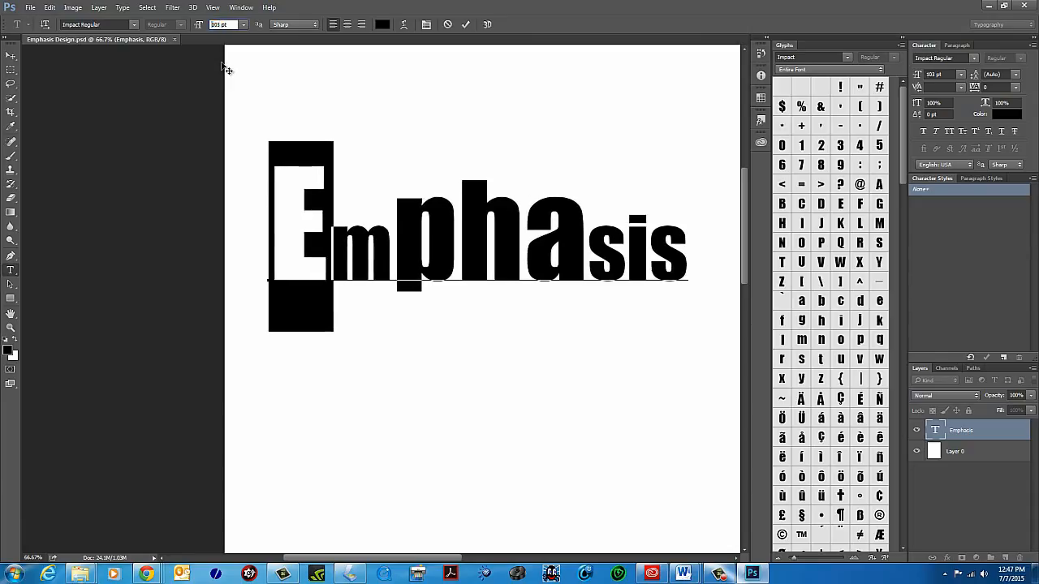
{"action": "key", "text": "Up"}
{"action": "key", "text": "Up"}
{"action": "key", "text": "Up"}
{"action": "key", "text": "Up"}
{"action": "key", "text": "Up"}
{"action": "key", "text": "Up"}
{"action": "key", "text": "Up"}
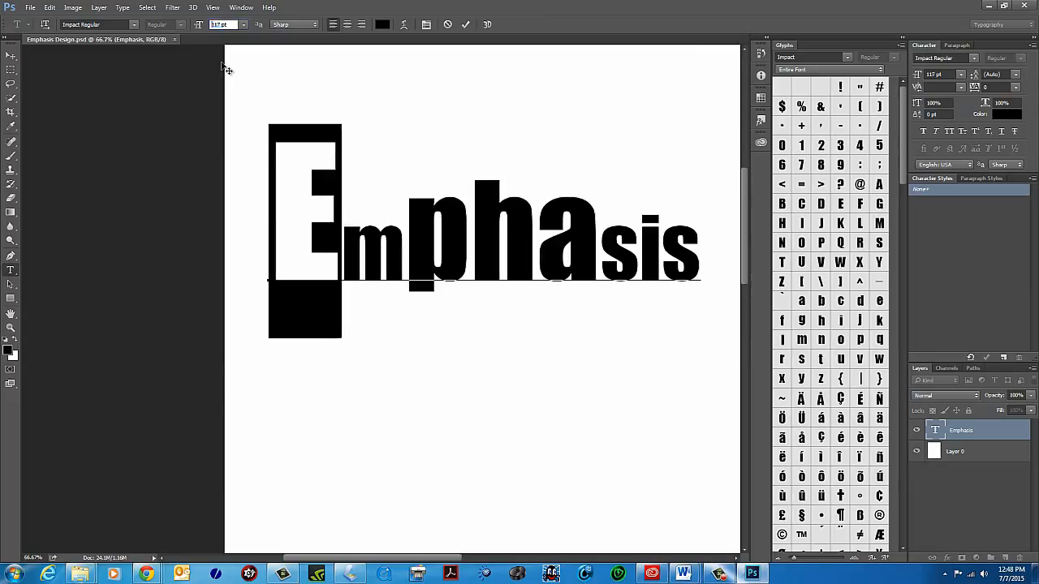
Reduce the selected letter E's font size step by step to 92 pt.
{"action": "key", "text": "Down"}
{"action": "key", "text": "Down"}
{"action": "key", "text": "Down"}
{"action": "key", "text": "Down"}
{"action": "key", "text": "Down"}
{"action": "key", "text": "Down"}
{"action": "key", "text": "Down"}
{"action": "key", "text": "Down"}
{"action": "key", "text": "Down"}
{"action": "key", "text": "Down"}
{"action": "key", "text": "Down"}
{"action": "key", "text": "Down"}
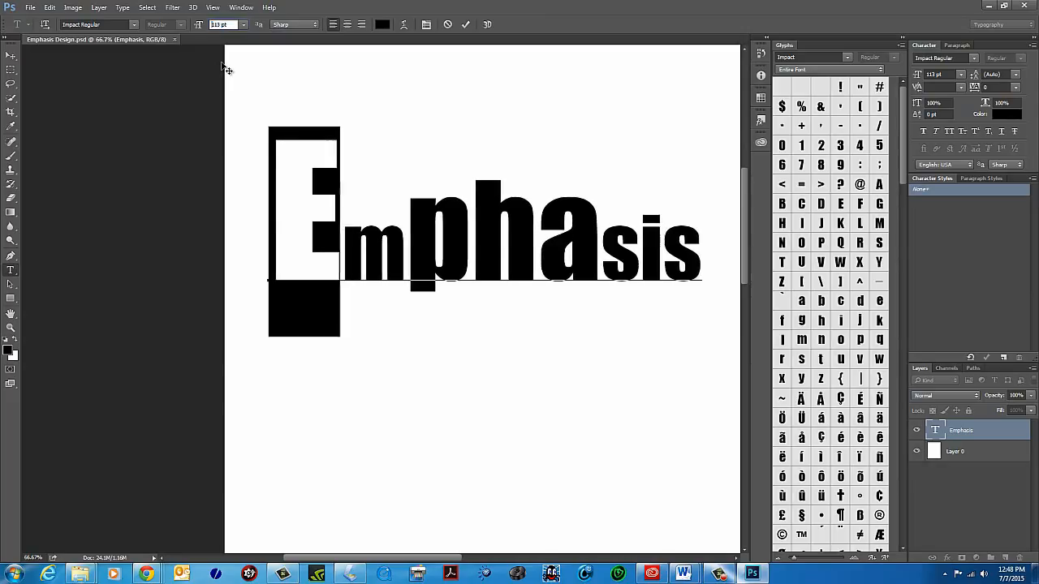
{"action": "key", "text": "Down"}
{"action": "key", "text": "Down"}
{"action": "key", "text": "Down"}
{"action": "key", "text": "Down"}
{"action": "key", "text": "Down"}
{"action": "key", "text": "Down"}
{"action": "key", "text": "Down"}
{"action": "key", "text": "Down"}
{"action": "key", "text": "Down"}
{"action": "key", "text": "Down"}
{"action": "key", "text": "Down"}
{"action": "key", "text": "Down"}
{"action": "key", "text": "Down"}
{"action": "key", "text": "Down"}
Shrink the letter E to the 24 pt preset size and inspect the small letter up close.
{"action": "left_click", "coordinate": [243, 24]}
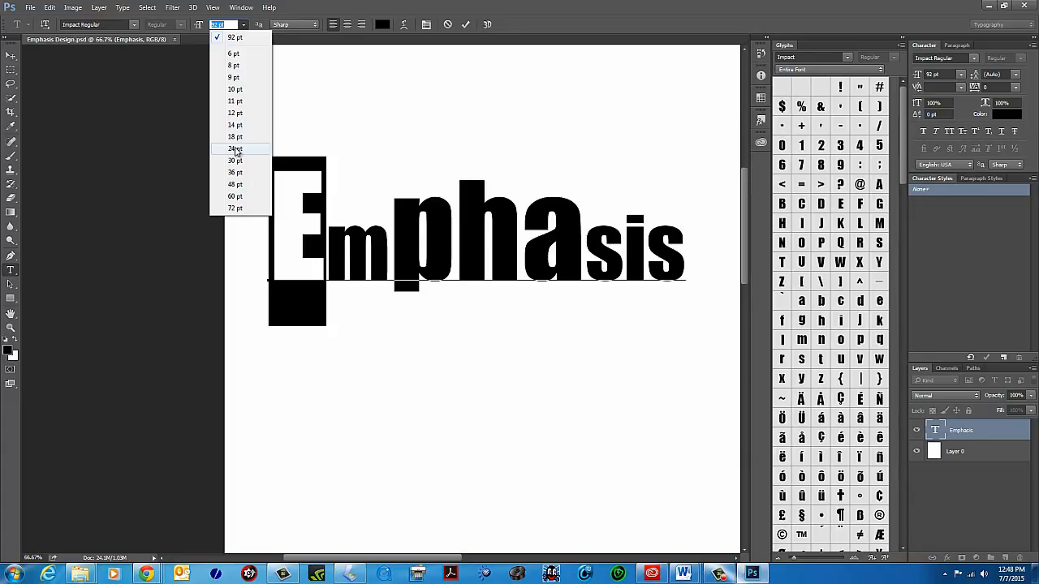
{"action": "left_click", "coordinate": [236, 150]}
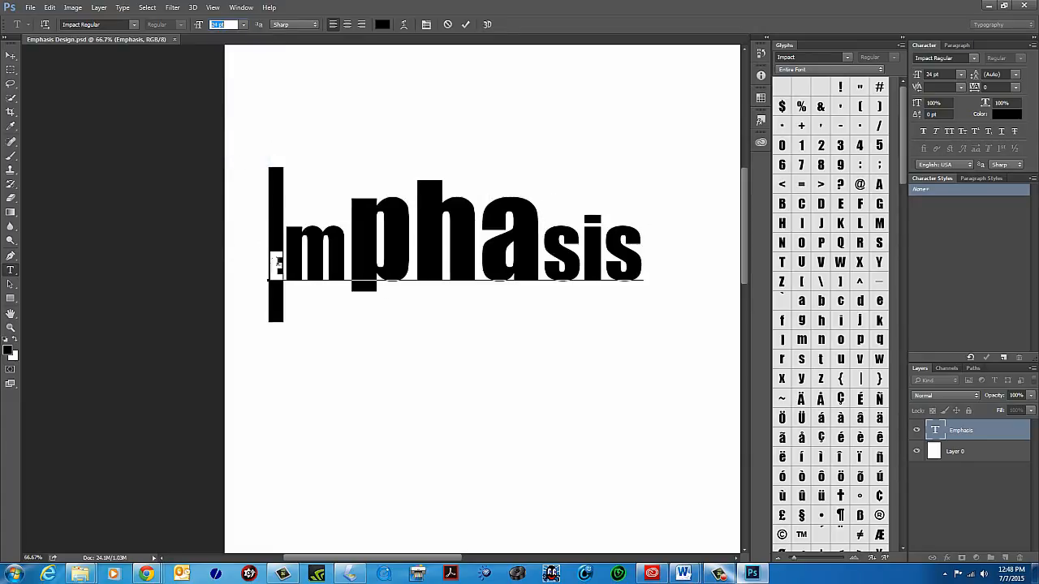
{"action": "left_click", "coordinate": [11, 327]}
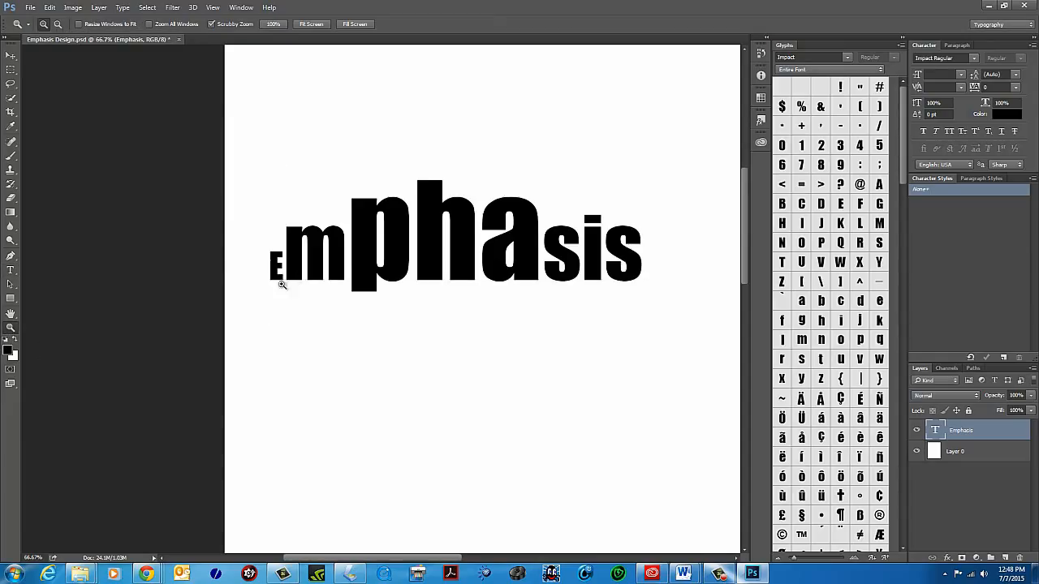
{"action": "left_click", "coordinate": [278, 280]}
{"action": "left_click", "coordinate": [277, 280]}
{"action": "left_click", "coordinate": [278, 276]}
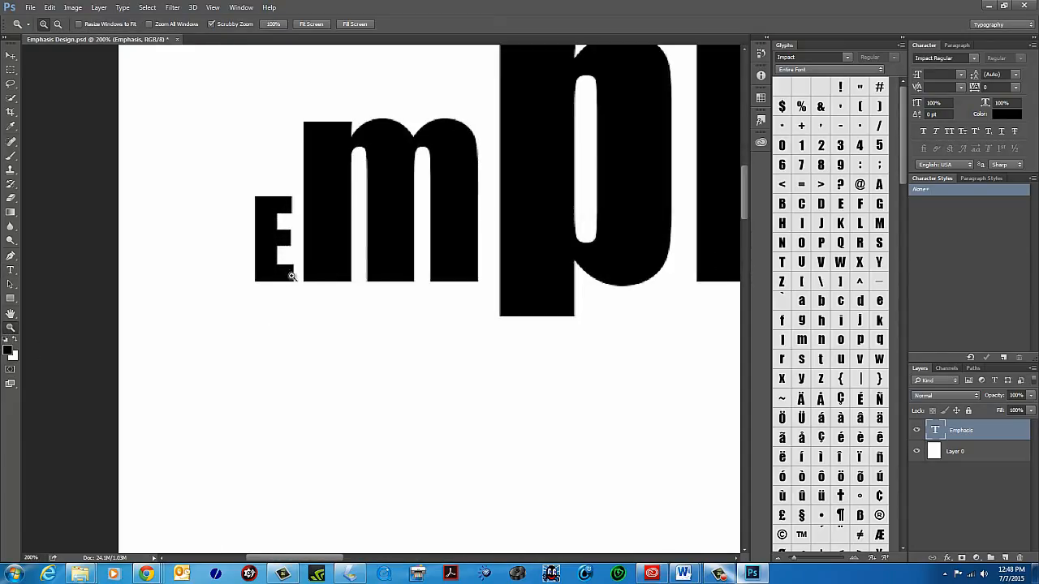
{"action": "left_click", "coordinate": [295, 275], "text": "alt"}
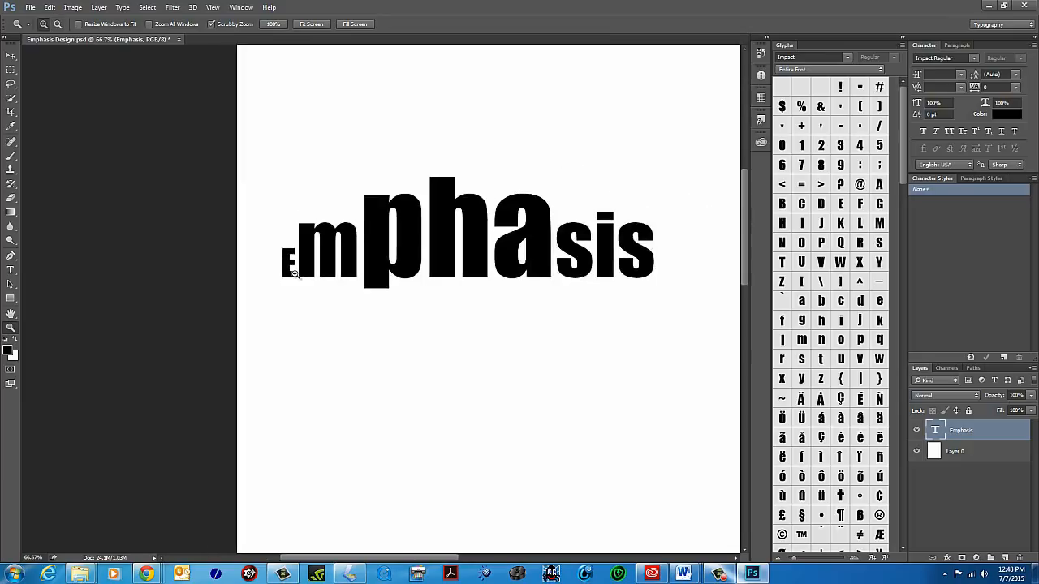
Check the font sizes of the first s and of the letters "pha" in the word Emphasis.
{"action": "left_click", "coordinate": [11, 270]}
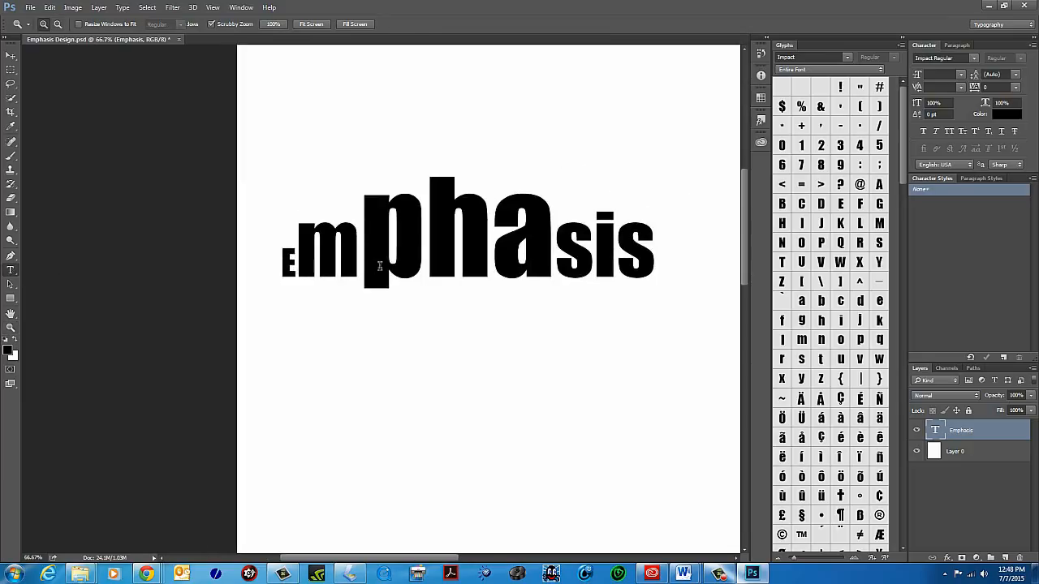
{"action": "left_click_drag", "start_coordinate": [586, 243], "coordinate": [556, 248]}
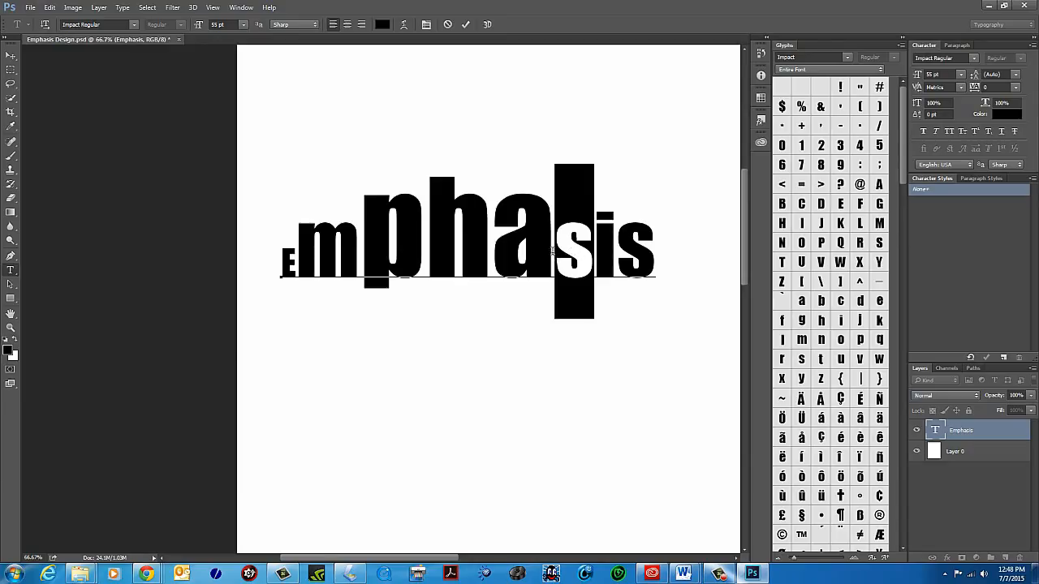
{"action": "left_click_drag", "start_coordinate": [553, 252], "coordinate": [385, 249]}
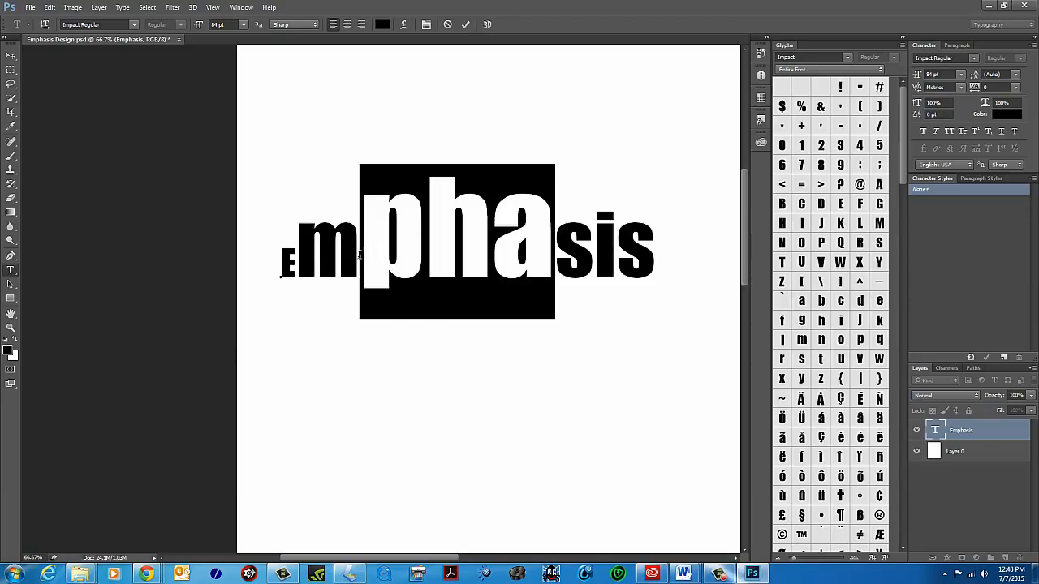
Set the font size of the letter E at the start of Emphasis to 55 pt and commit the text edit.
{"action": "left_click_drag", "start_coordinate": [359, 254], "coordinate": [276, 215]}
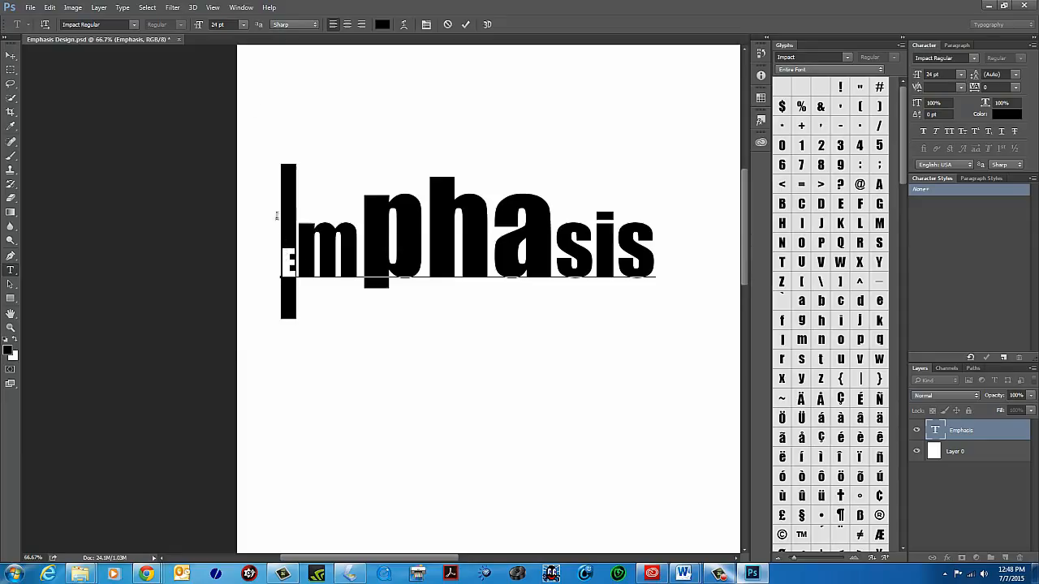
{"action": "left_click", "coordinate": [219, 24]}
{"action": "type", "text": "55"}
{"action": "key", "text": "Return"}
{"action": "left_click", "coordinate": [560, 169]}
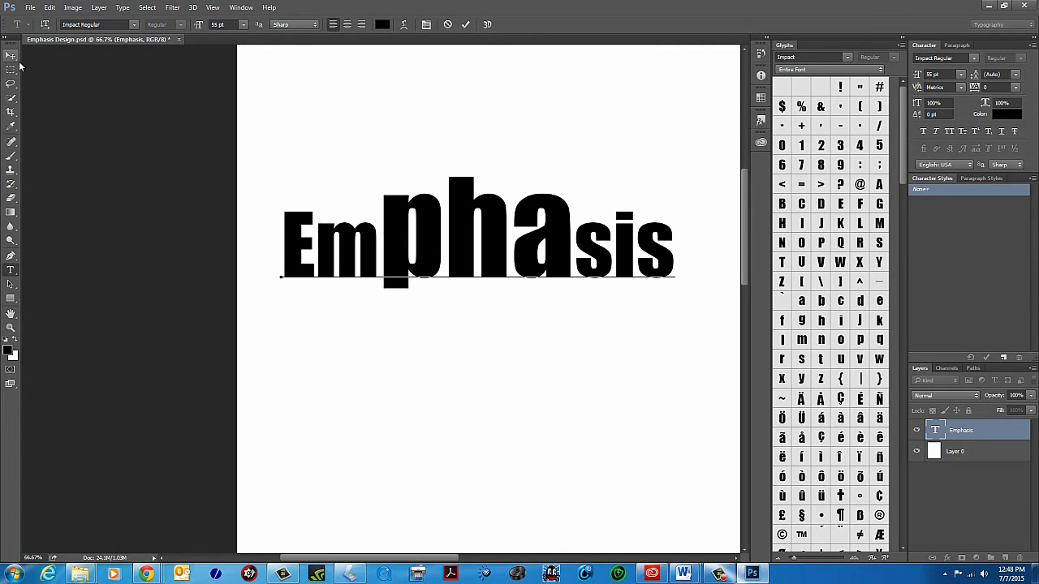
{"action": "left_click", "coordinate": [29, 8]}
{"action": "left_click", "coordinate": [444, 108]}
{"action": "left_click", "coordinate": [10, 56]}
{"action": "left_click", "coordinate": [30, 8]}
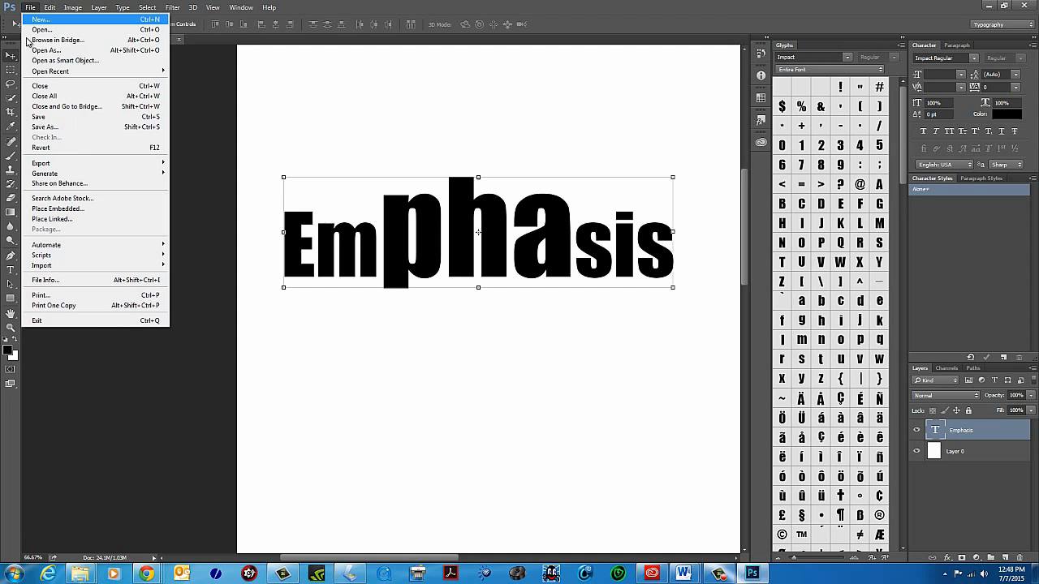
{"action": "left_click", "coordinate": [49, 128]}
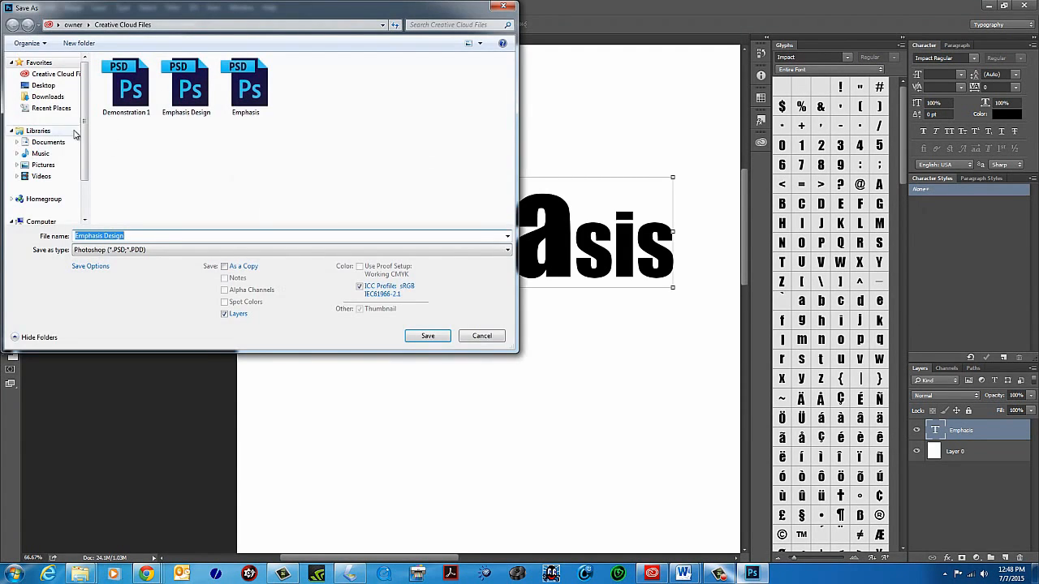
{"action": "left_click", "coordinate": [482, 336]}
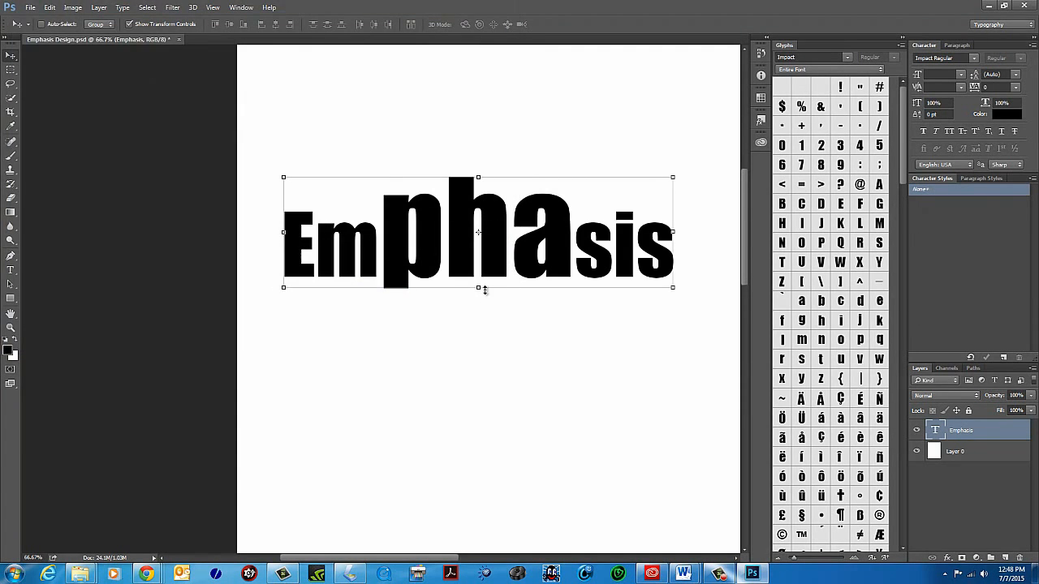
Save the Emphasis Design document under its existing file name.
{"action": "left_click", "coordinate": [29, 7]}
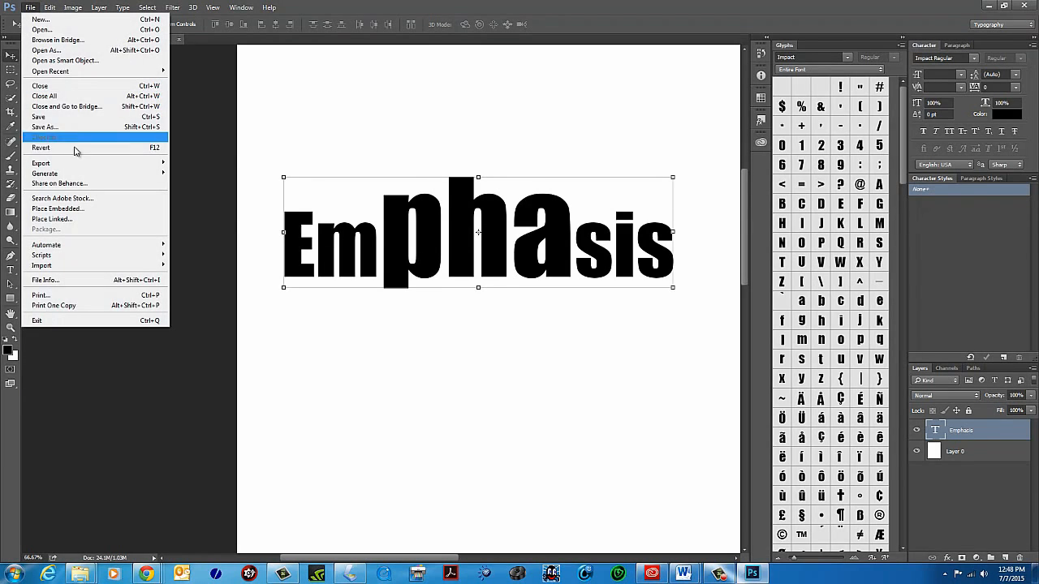
{"action": "left_click", "coordinate": [47, 118]}
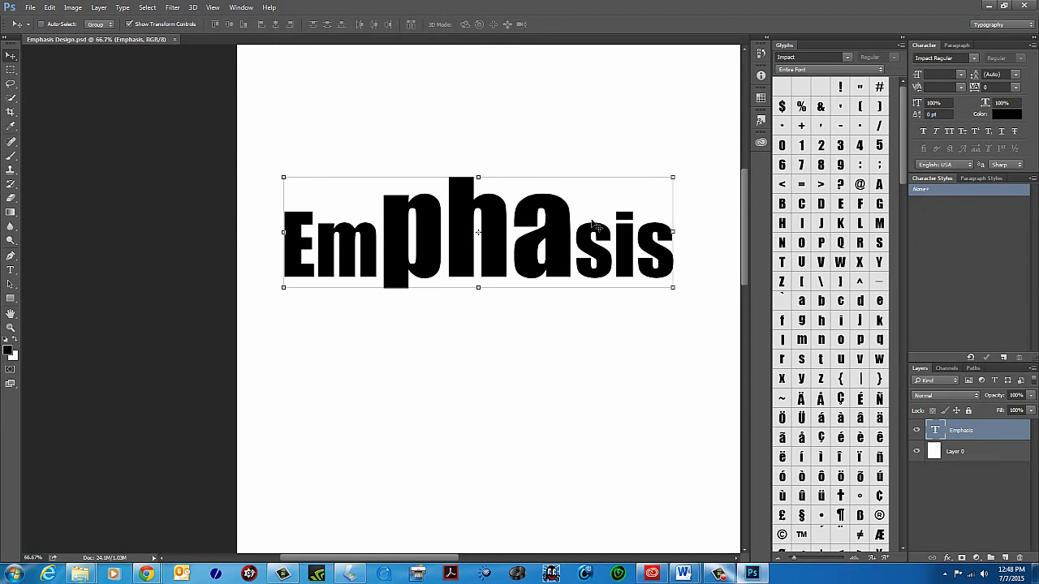